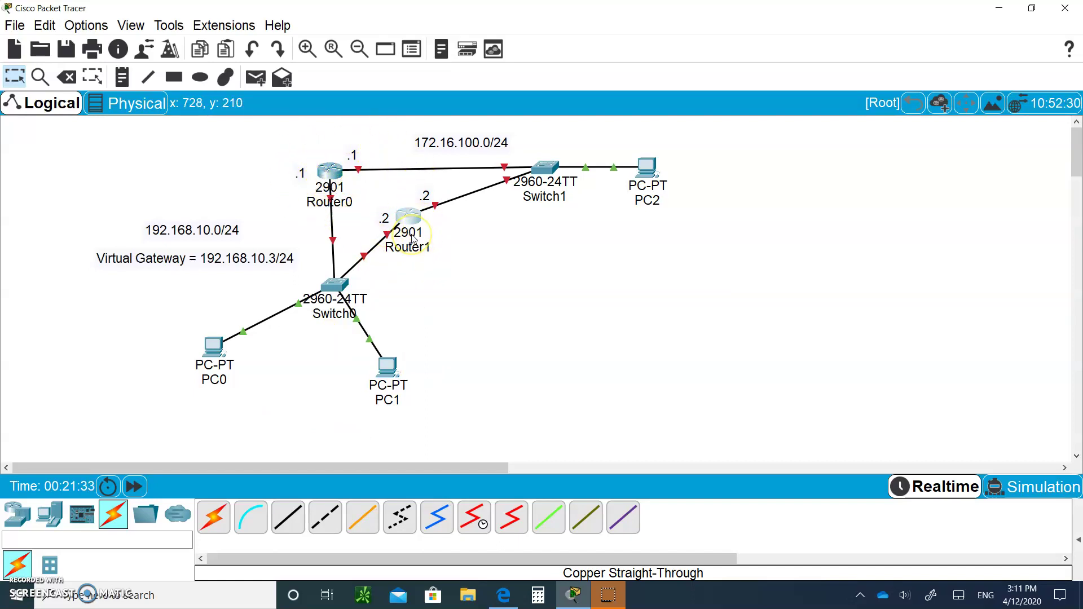
- Browse the router and switch model lists, then open PC2's configuration window
{"action": "left_click", "coordinate": [18, 515]}
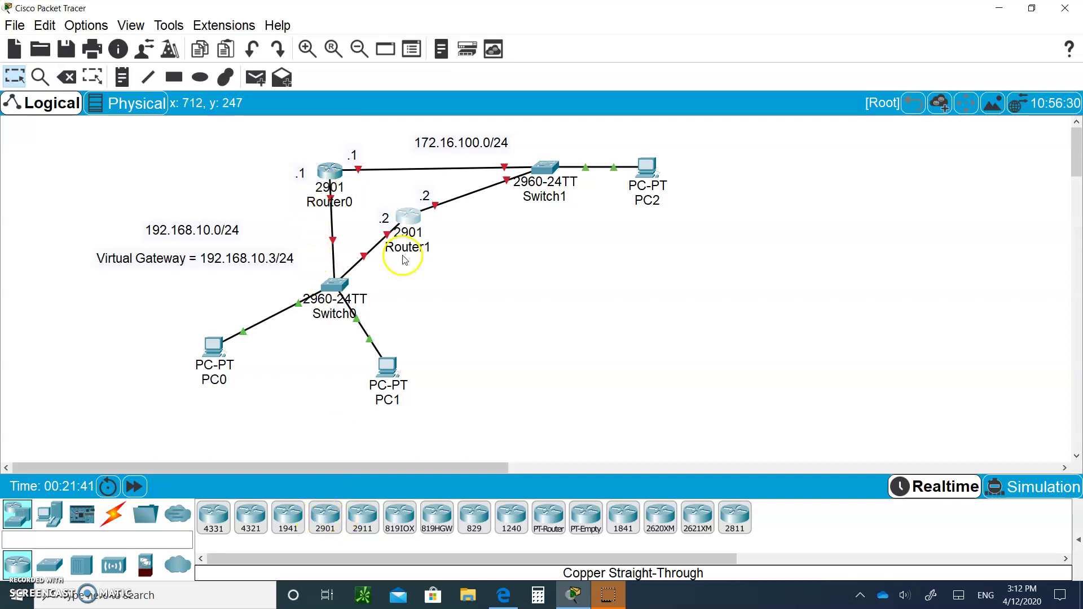
{"action": "left_click", "coordinate": [51, 567]}
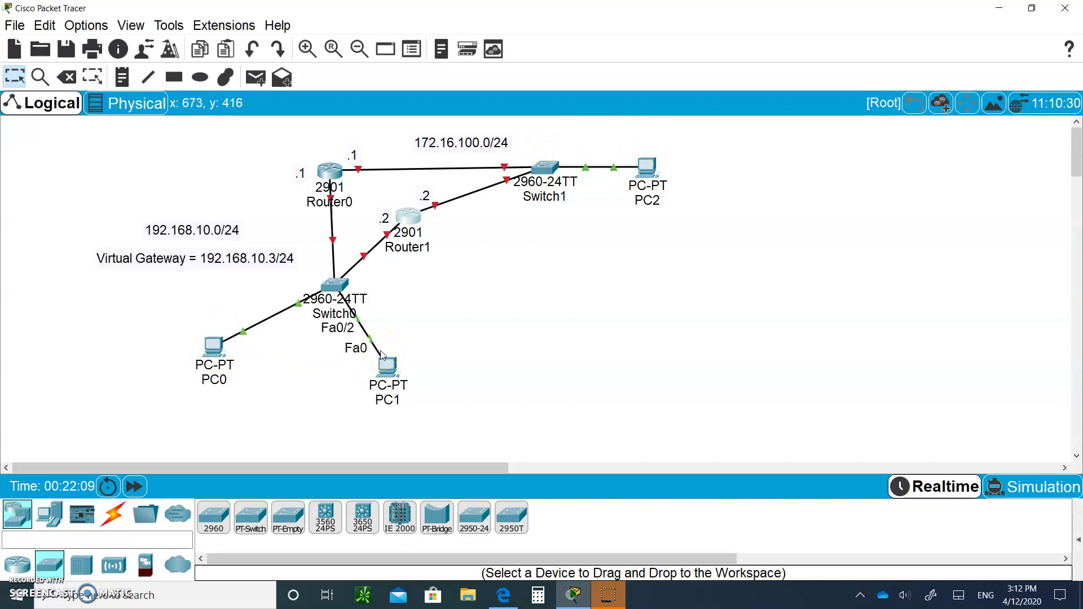
{"action": "left_click", "coordinate": [532, 324]}
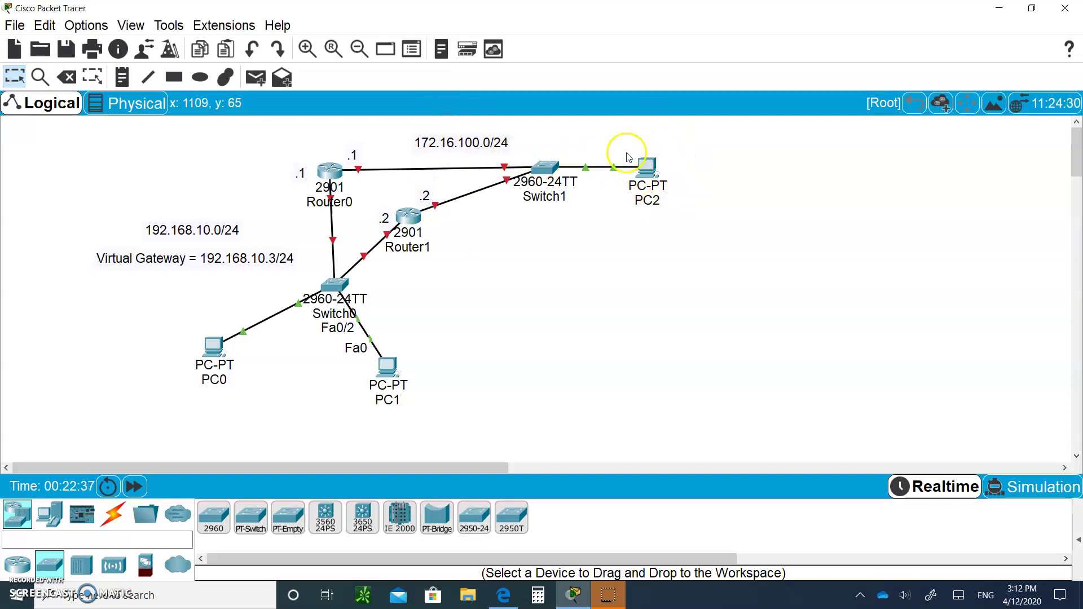
- Check PC2's static IP 172.16.100.2, mask 255.255.255.0, gateway 172.16.100.1, then close it
{"action": "left_click", "coordinate": [651, 171]}
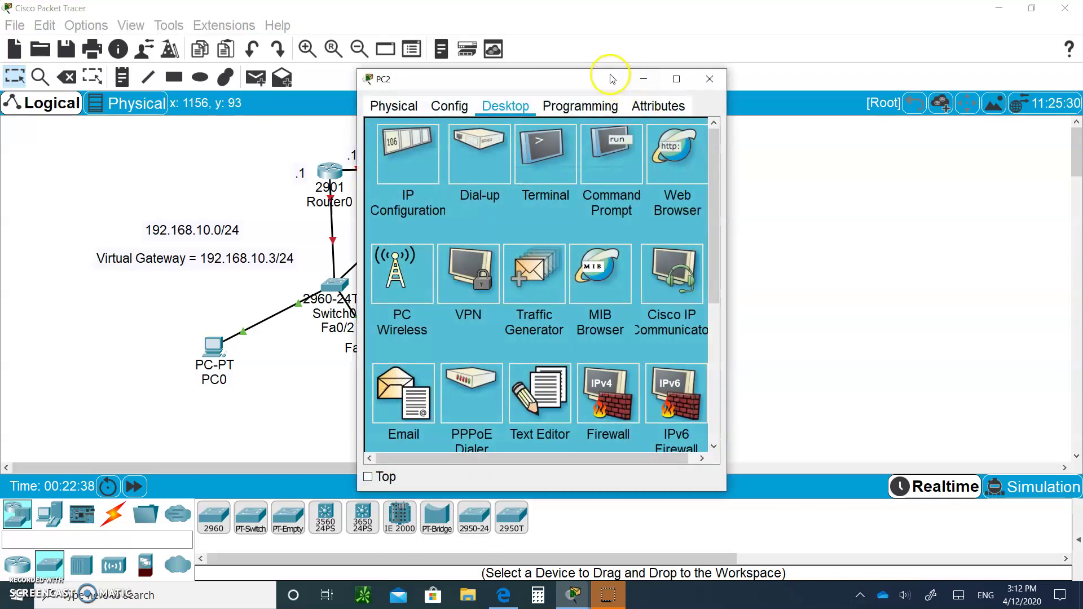
{"action": "left_click_drag", "start_coordinate": [610, 79], "coordinate": [798, 98]}
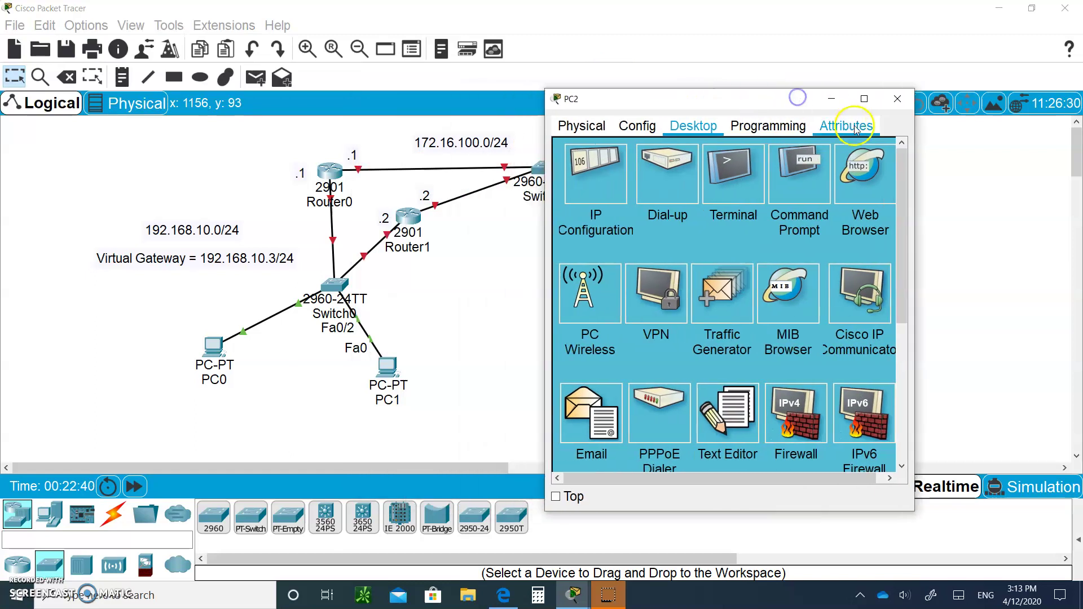
{"action": "left_click_drag", "start_coordinate": [920, 136], "coordinate": [992, 137]}
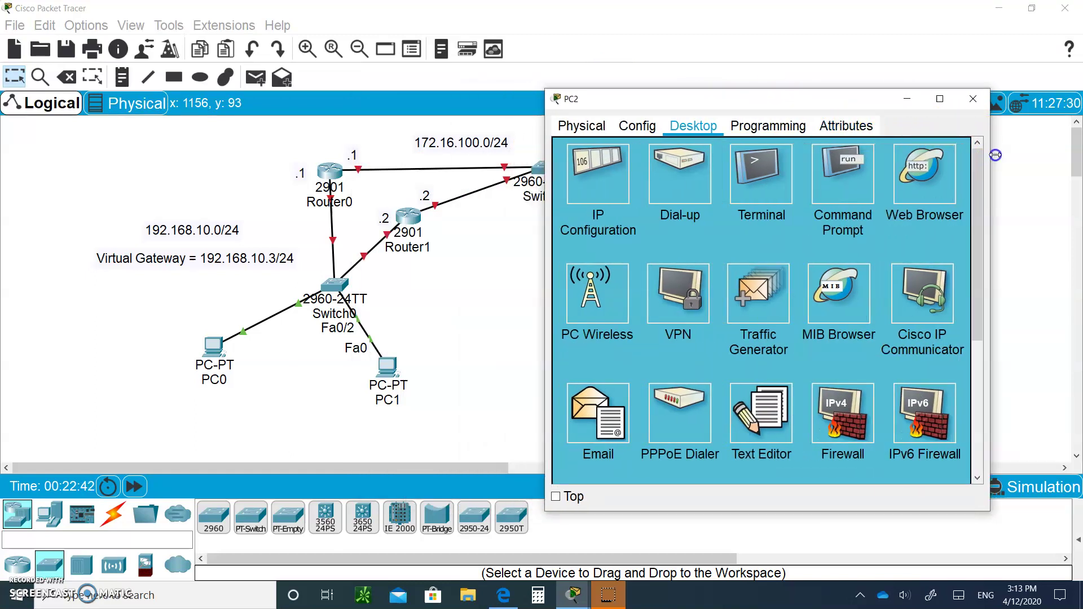
{"action": "left_click", "coordinate": [606, 187]}
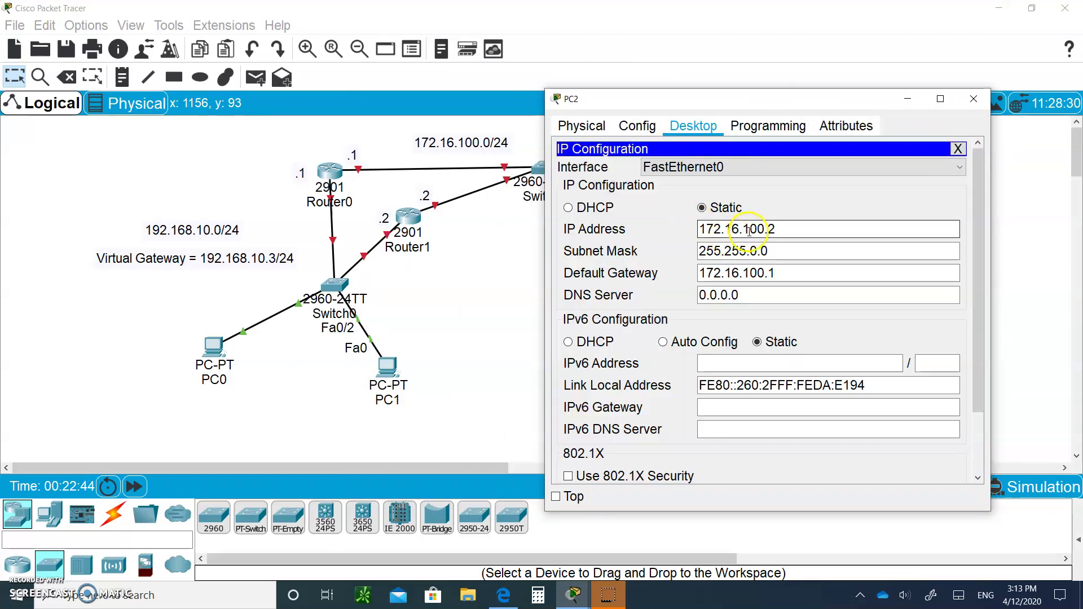
{"action": "left_click_drag", "start_coordinate": [792, 98], "coordinate": [867, 89]}
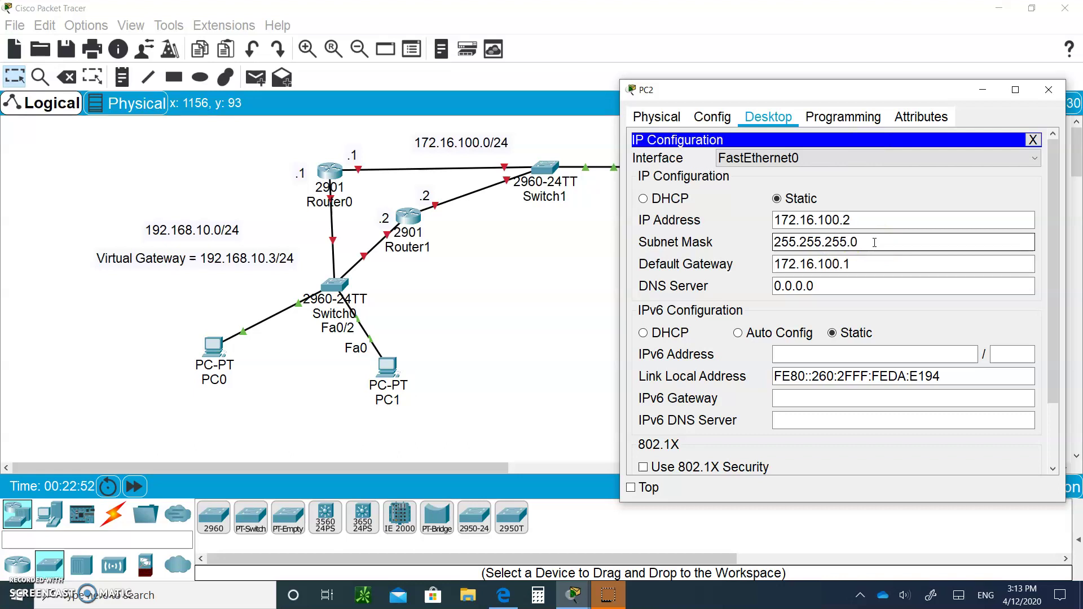
{"action": "left_click", "coordinate": [844, 268]}
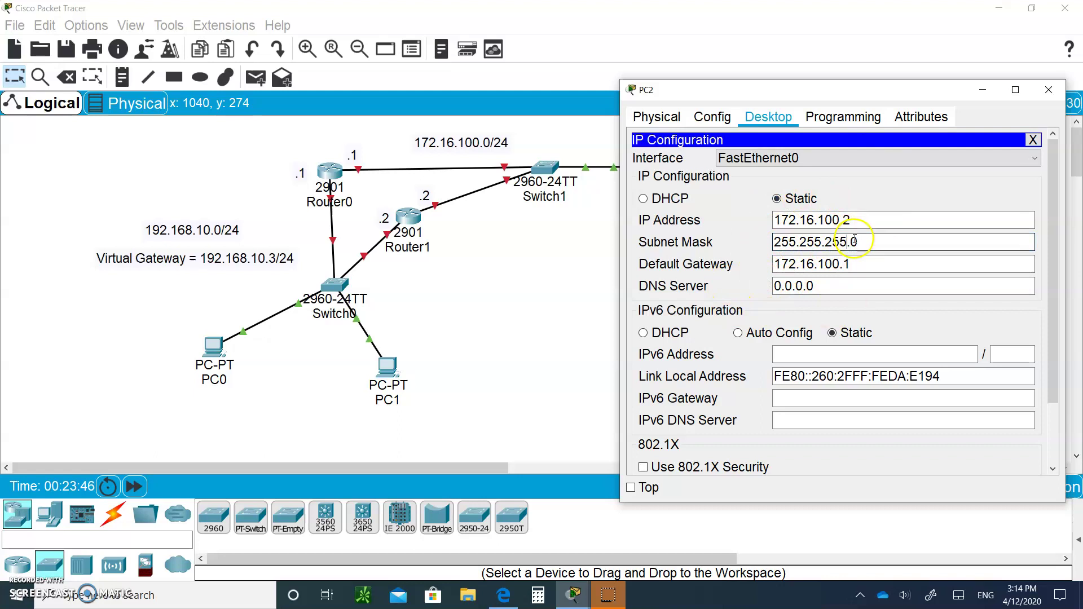
{"action": "left_click", "coordinate": [1049, 90]}
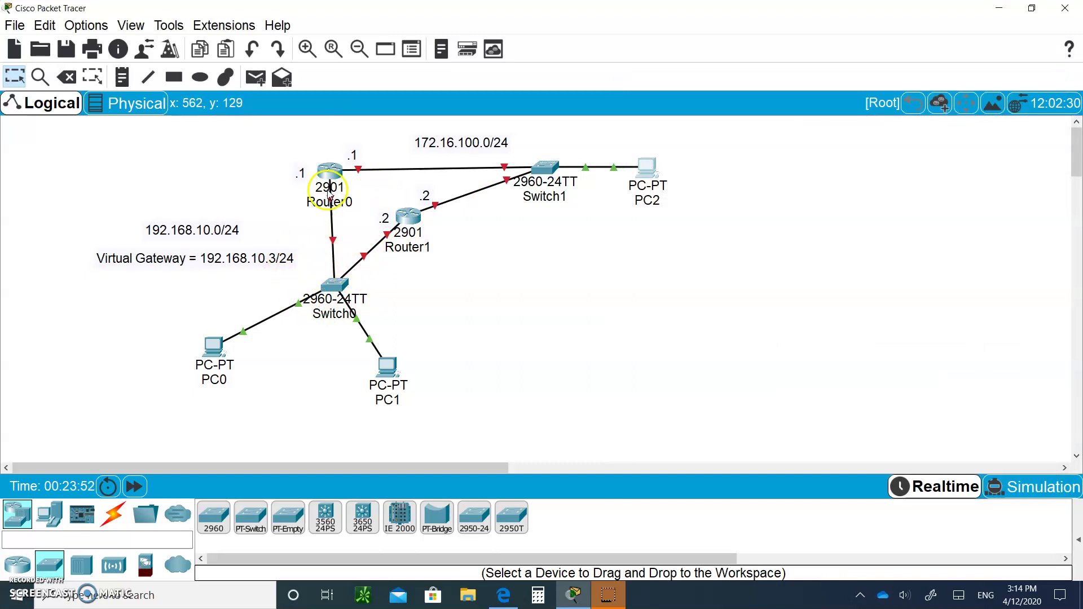
- Show PC0's IP settings: 192.168.10.4, mask 255.255.255.0, gateway 192.168.10.3
{"action": "left_click", "coordinate": [207, 348]}
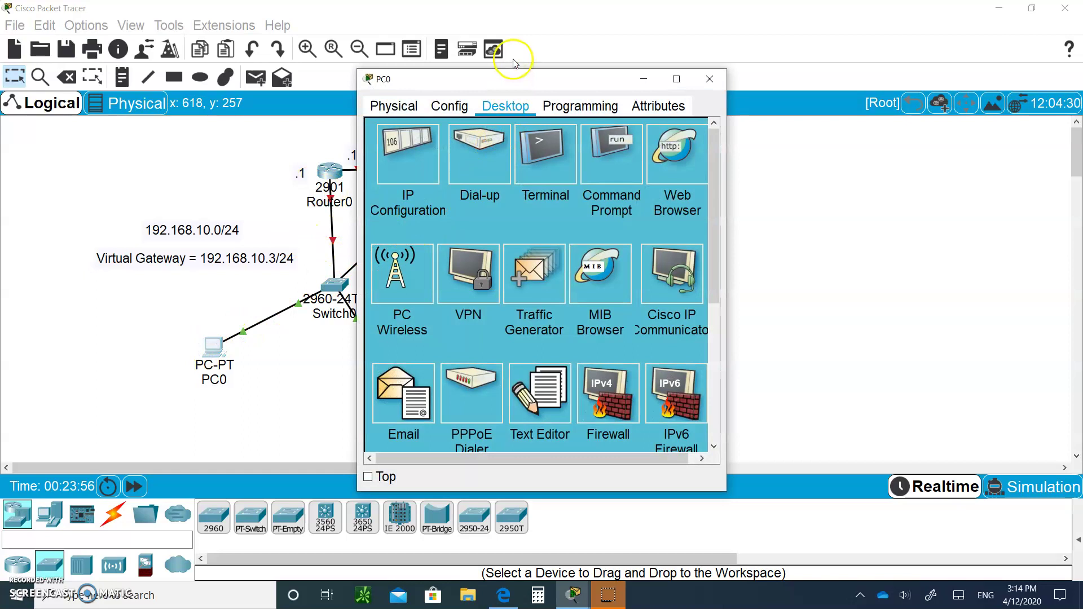
{"action": "left_click_drag", "start_coordinate": [515, 79], "coordinate": [687, 91]}
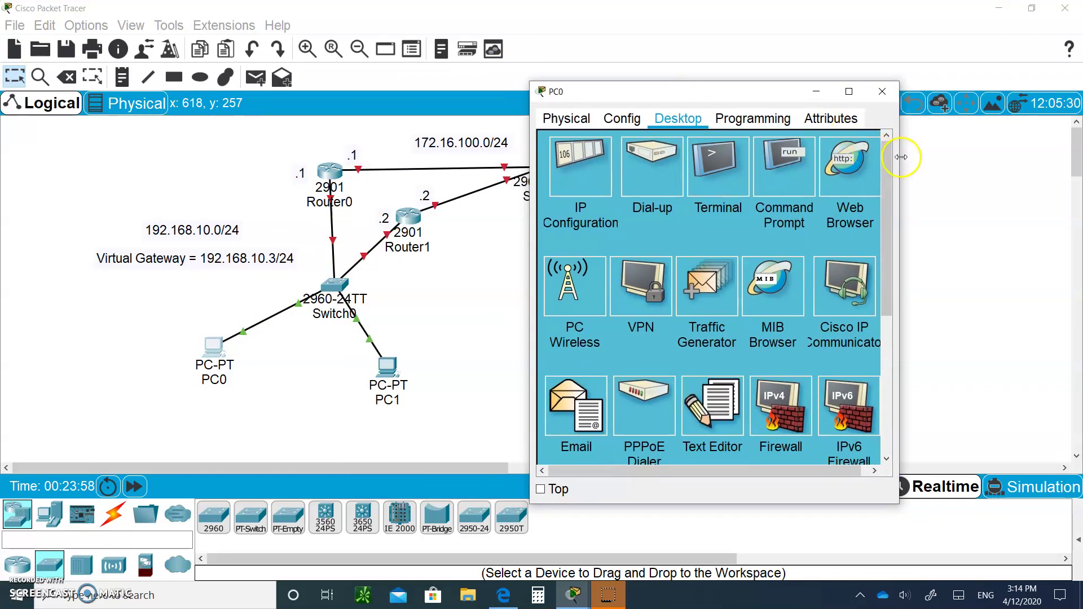
{"action": "left_click_drag", "start_coordinate": [899, 161], "coordinate": [1000, 186]}
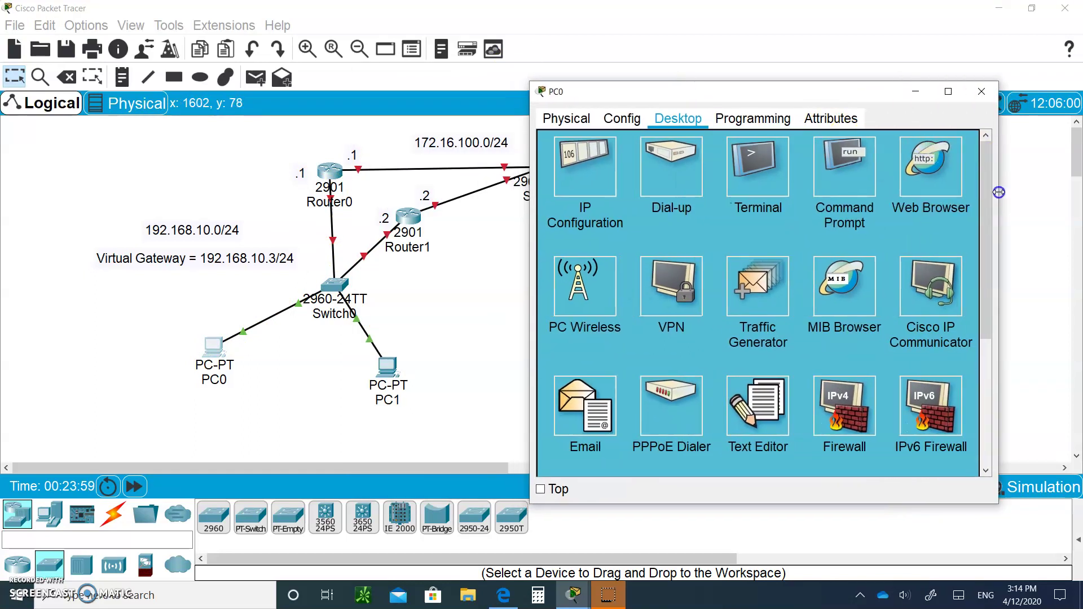
{"action": "left_click", "coordinate": [587, 169]}
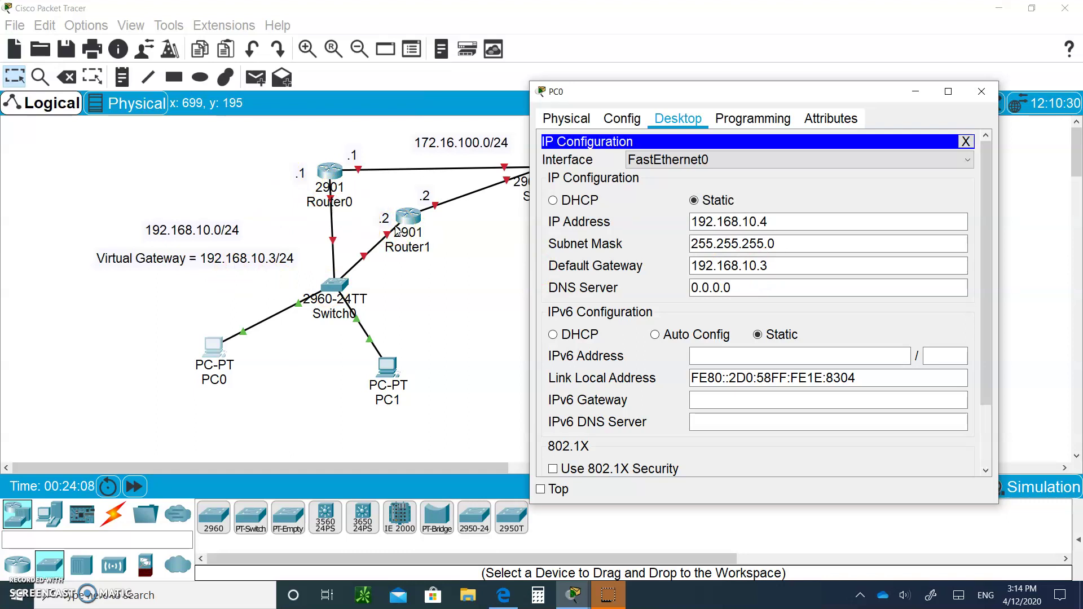
{"action": "left_click", "coordinate": [765, 260]}
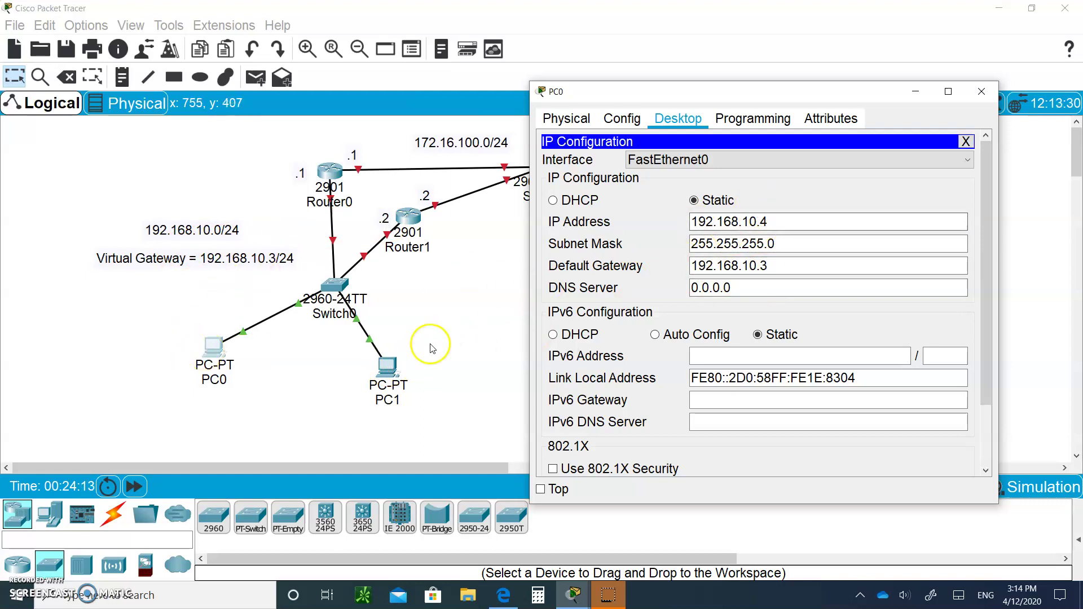
- Check PC1's static address 192.168.10.5 and gateway 192.168.10.3, then close its window
{"action": "left_click", "coordinate": [387, 382]}
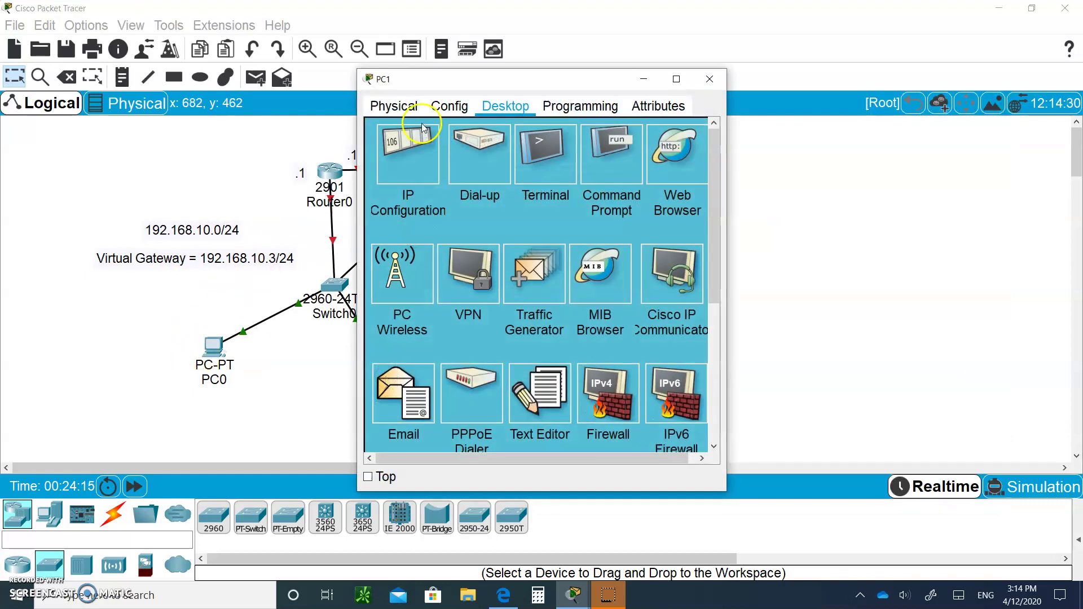
{"action": "left_click", "coordinate": [422, 126]}
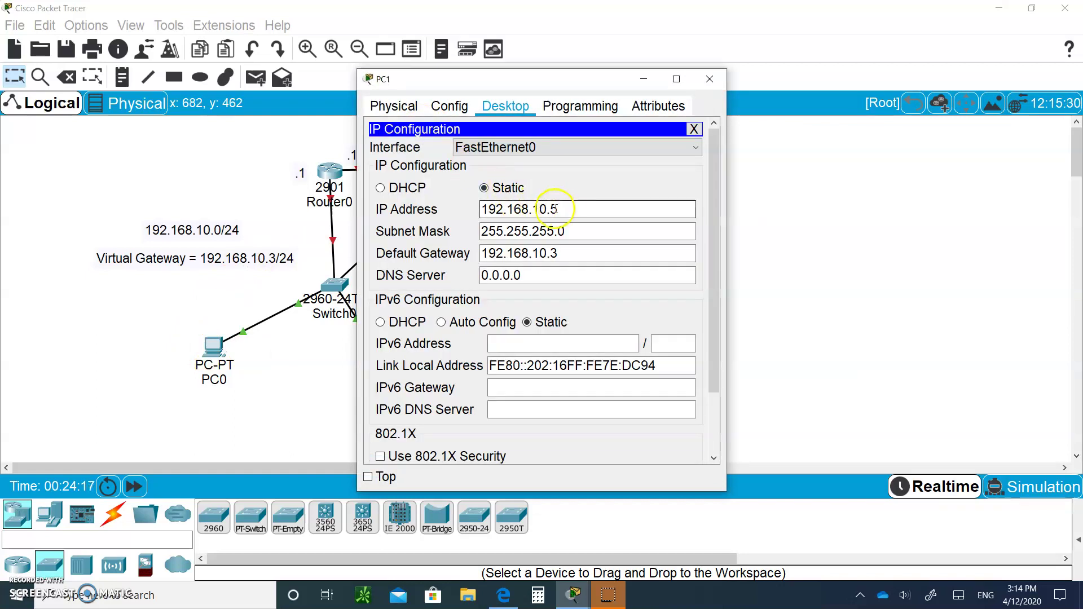
{"action": "left_click", "coordinate": [550, 253]}
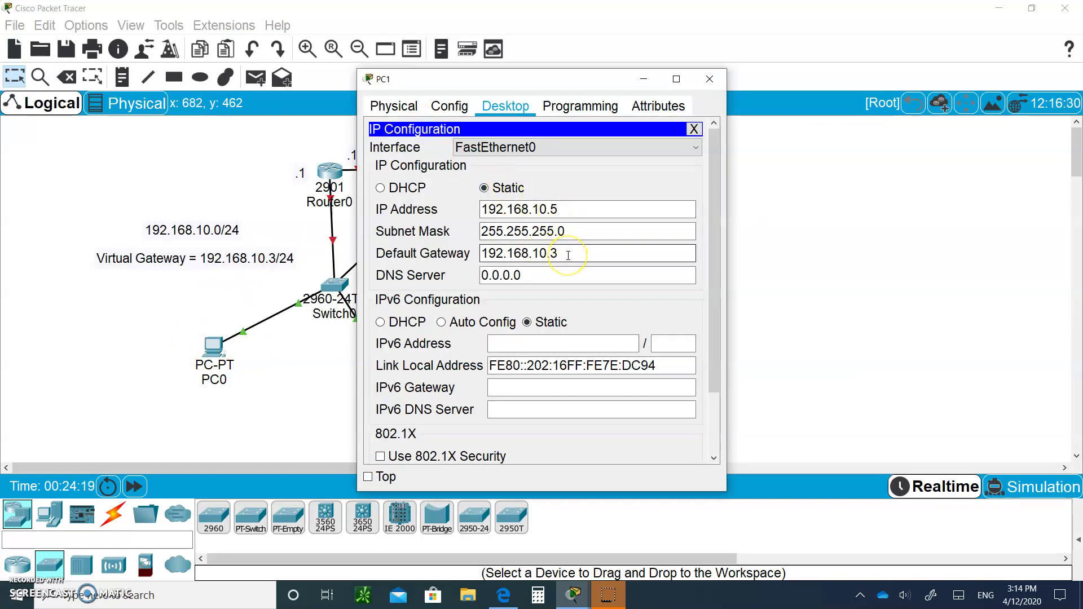
{"action": "left_click_drag", "start_coordinate": [547, 79], "coordinate": [796, 95]}
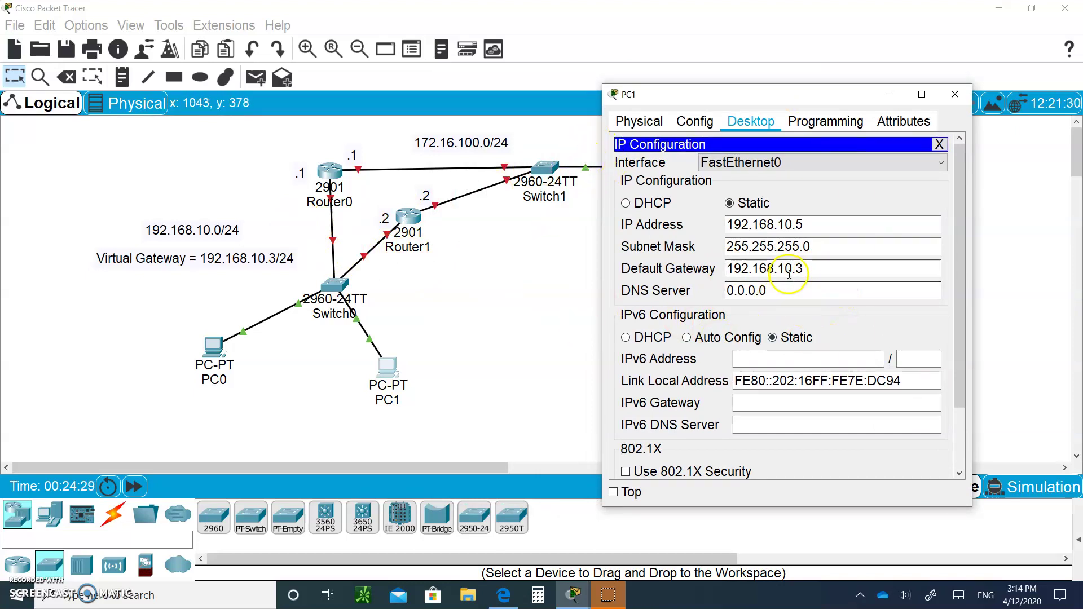
{"action": "left_click", "coordinate": [812, 265]}
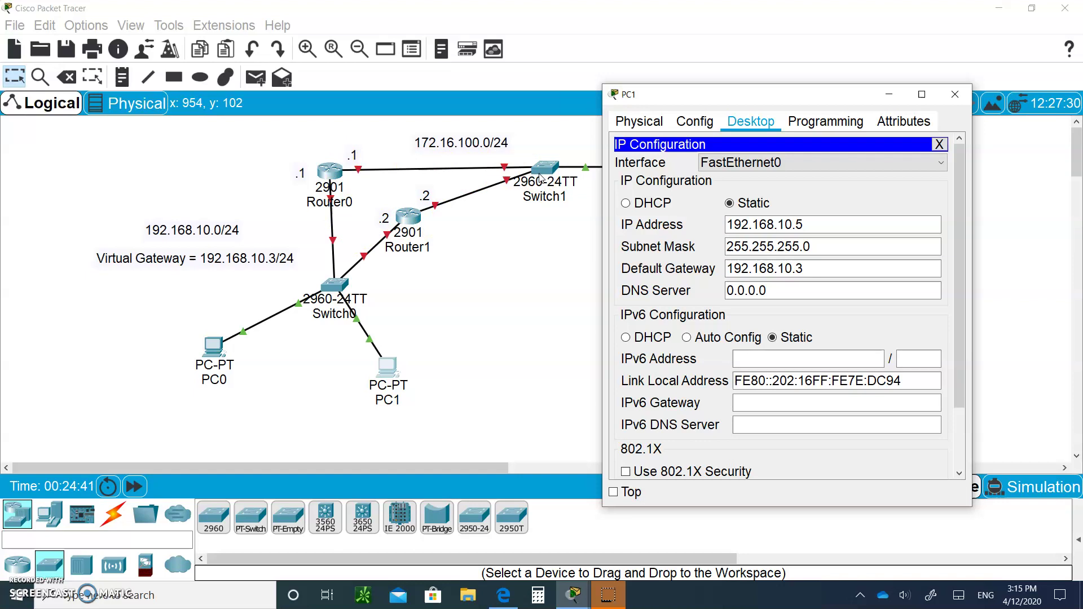
{"action": "left_click", "coordinate": [959, 91]}
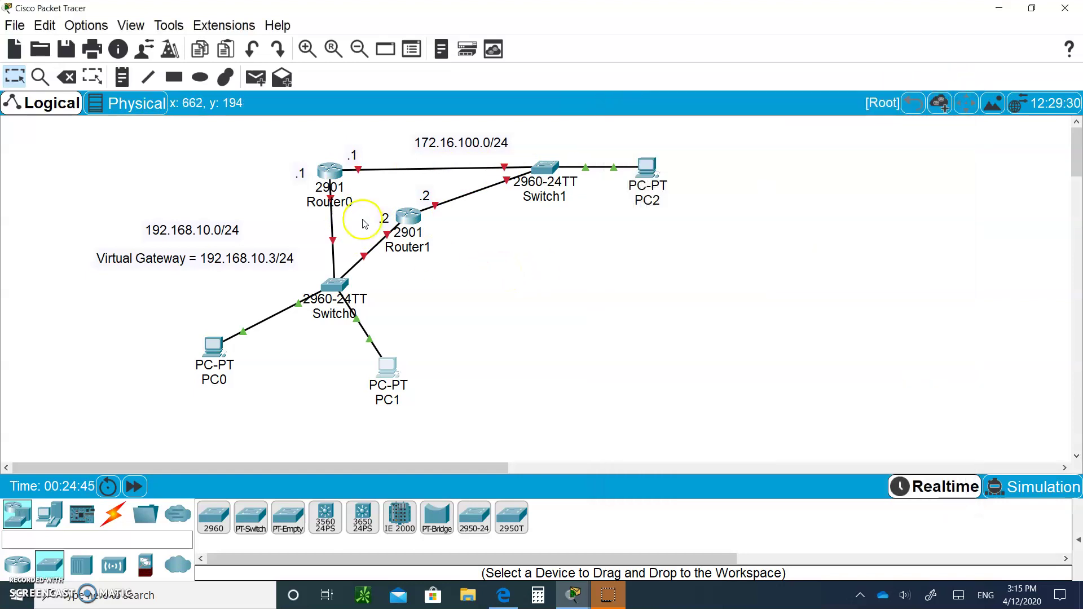
- Open Router0's CLI, decline initial setup, and enter global configuration mode
{"action": "left_click", "coordinate": [333, 171]}
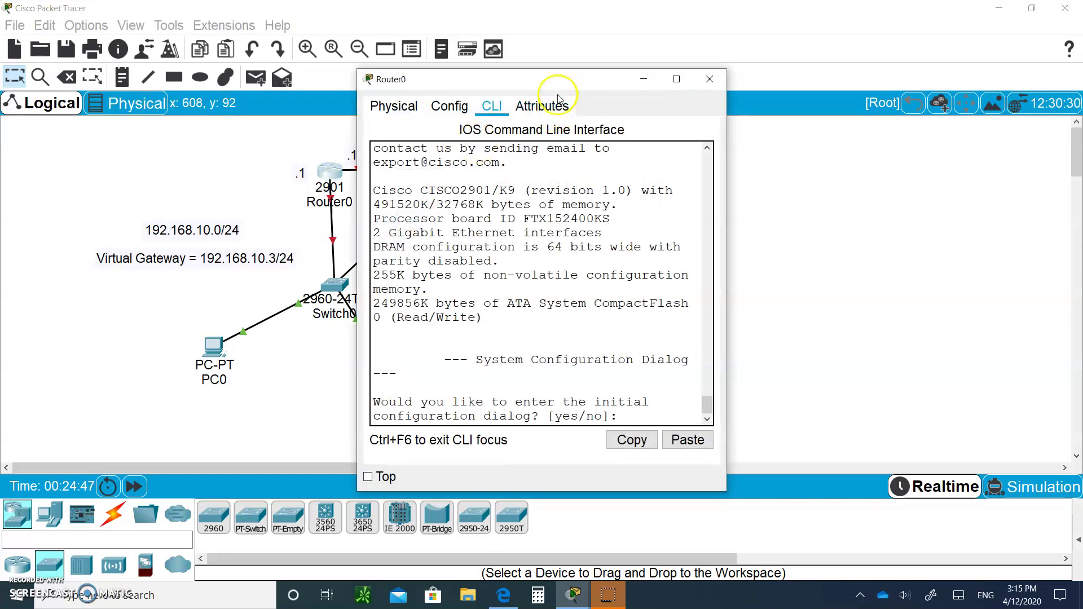
{"action": "left_click_drag", "start_coordinate": [730, 177], "coordinate": [850, 211]}
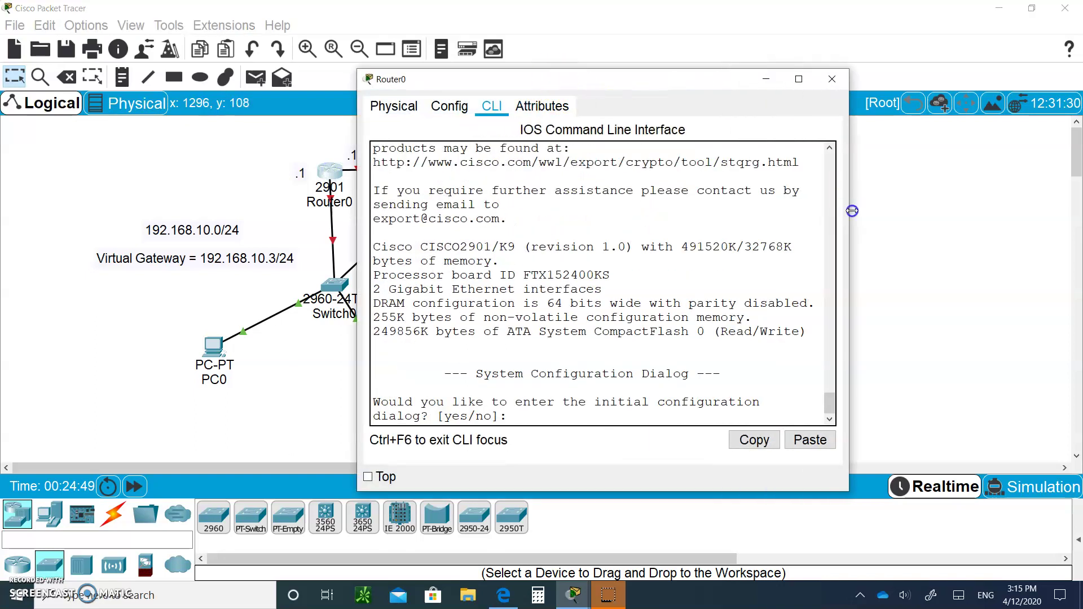
{"action": "left_click_drag", "start_coordinate": [671, 82], "coordinate": [902, 49]}
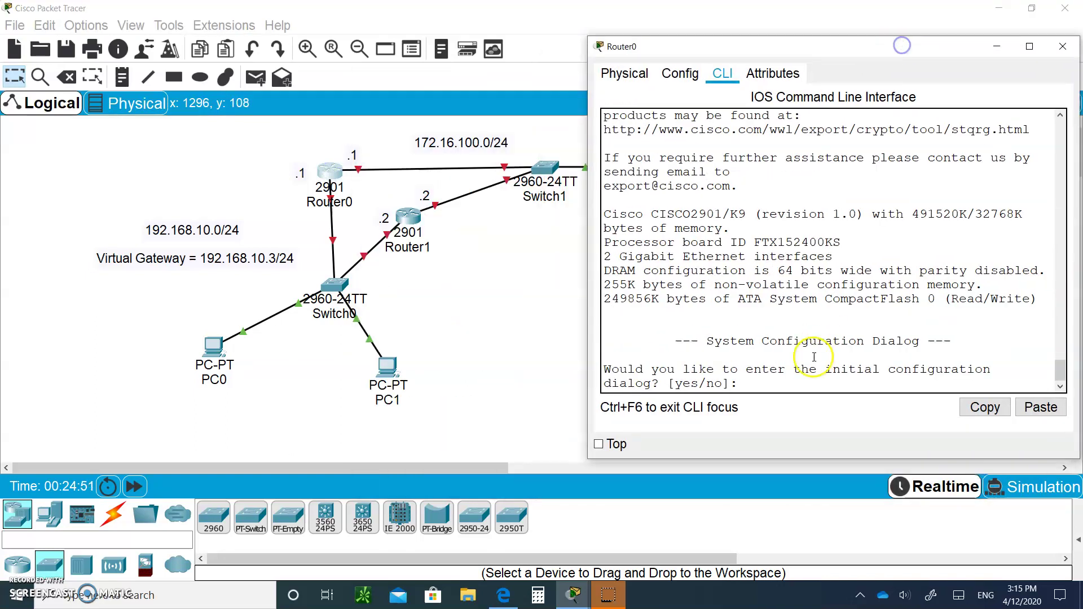
{"action": "left_click", "coordinate": [742, 387]}
{"action": "type", "text": "no"}
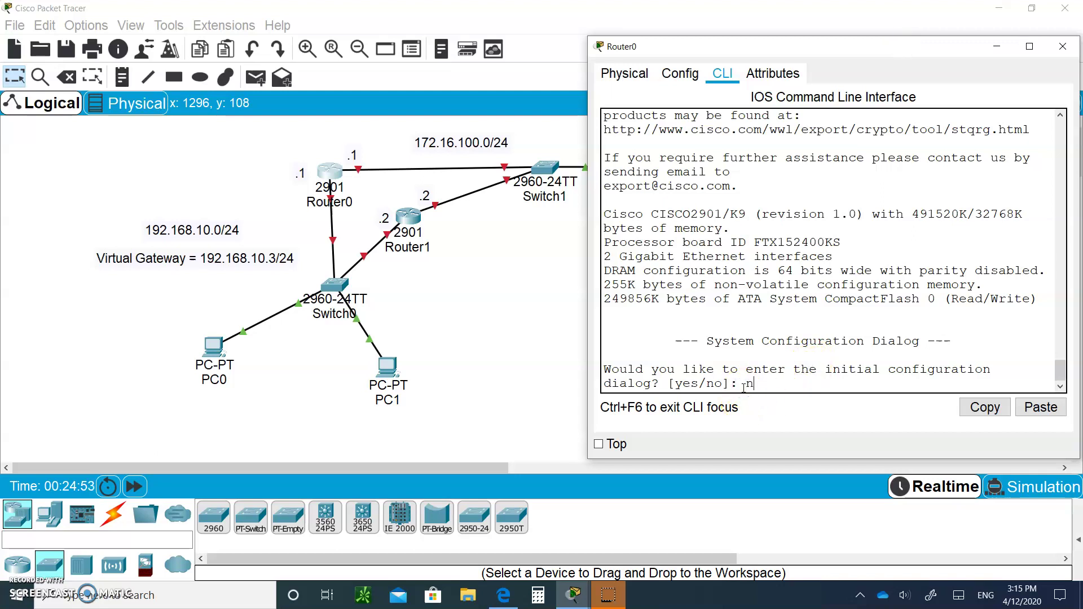
{"action": "key", "text": "Return"}
{"action": "key", "text": "Return"}
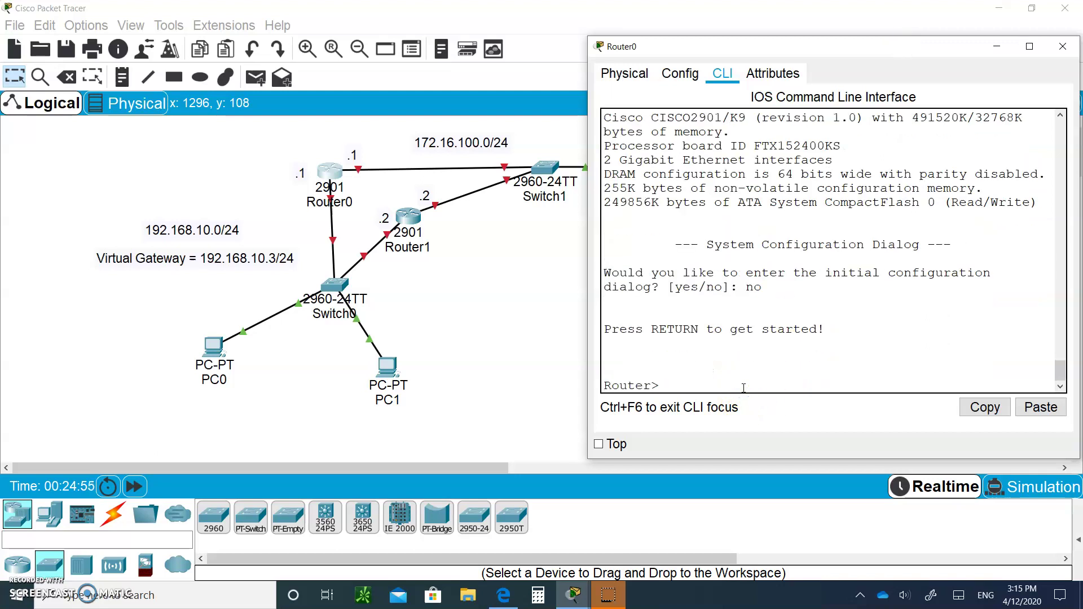
{"action": "type", "text": "en"}
{"action": "key", "text": "Return"}
{"action": "type", "text": "con"}
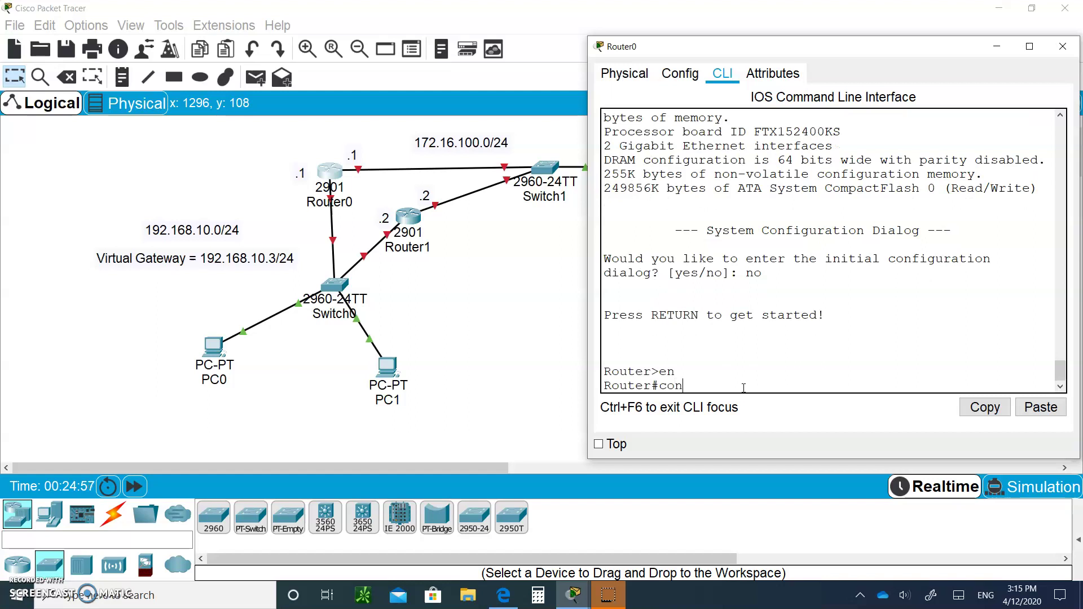
{"action": "type", "text": "fig t"}
- Disable DNS lookup, set hostname R1, and enter interface g0/0
{"action": "key", "text": "Return"}
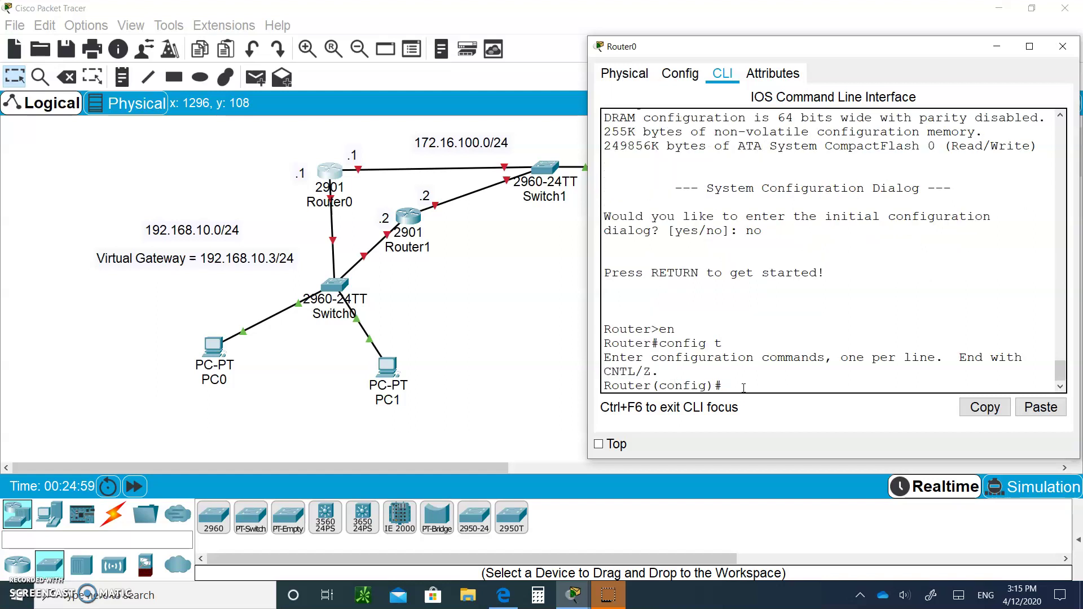
{"action": "type", "text": "no ip domain lookup"}
{"action": "key", "text": "Return"}
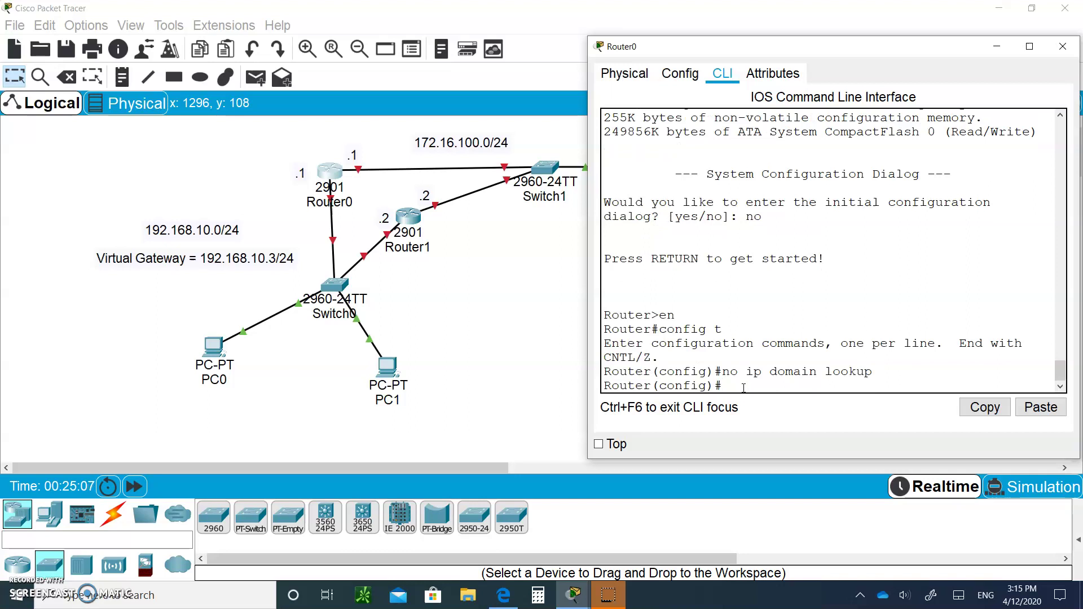
{"action": "type", "text": "hostname R1"}
{"action": "key", "text": "Return"}
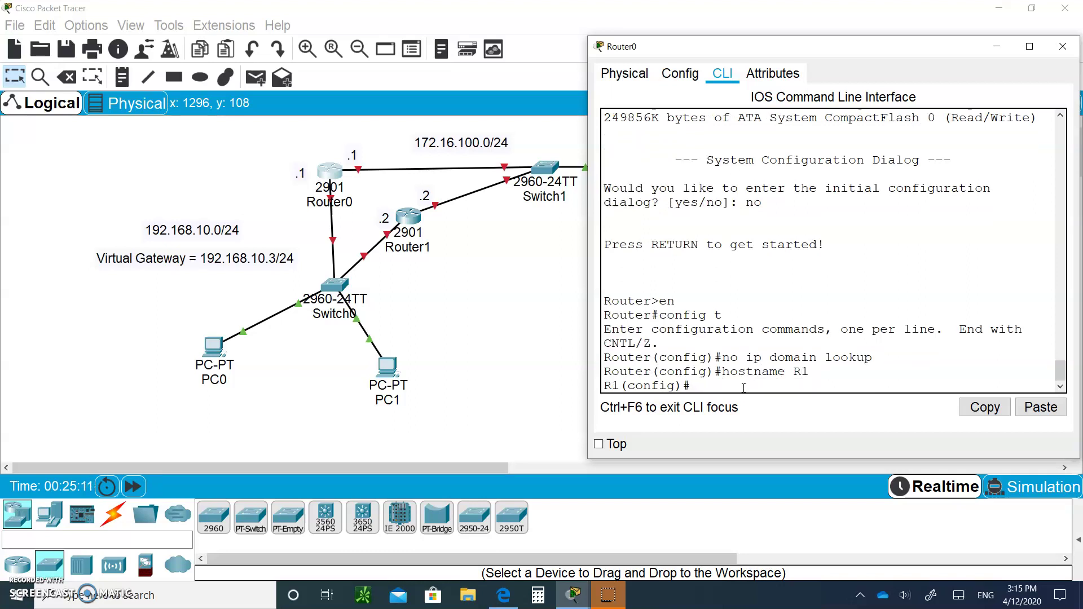
{"action": "type", "text": "int g0/0"}
{"action": "key", "text": "Return"}
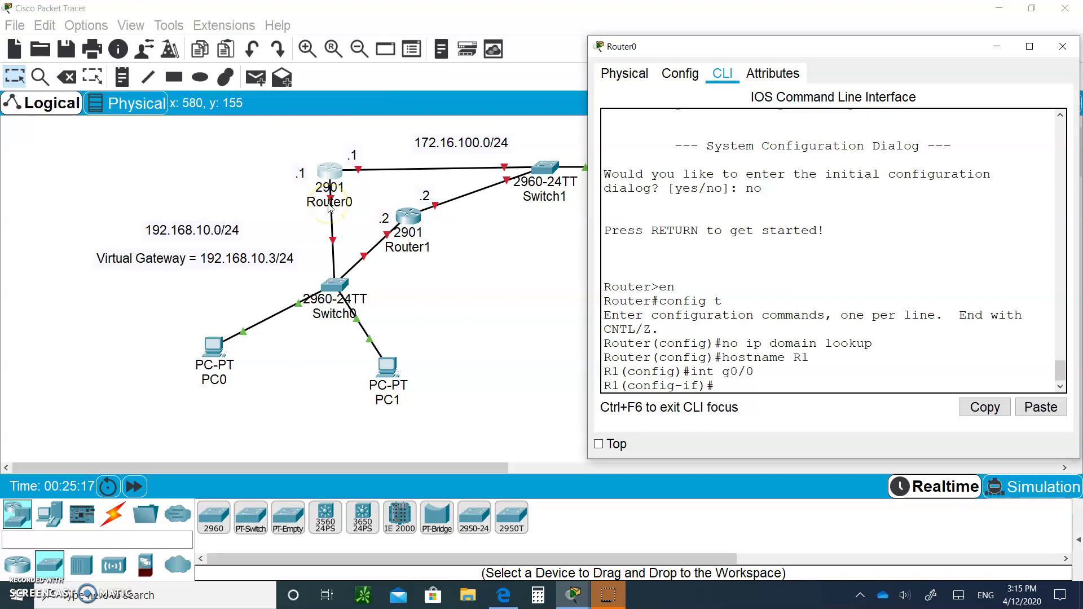
- Give G0/0 192.168.10.1/24 with HSRP group 1 virtual IP 192.168.10.3 and priority 150
{"action": "type", "text": "ip add 192.168.10.1 255.255.255"}
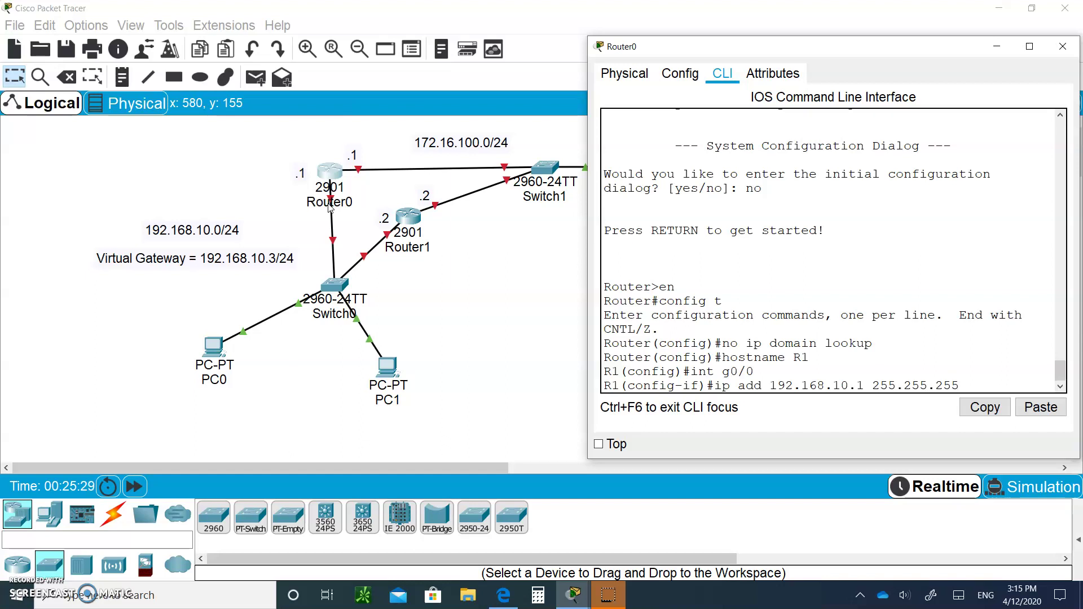
{"action": "type", "text": ".0"}
{"action": "key", "text": "Return"}
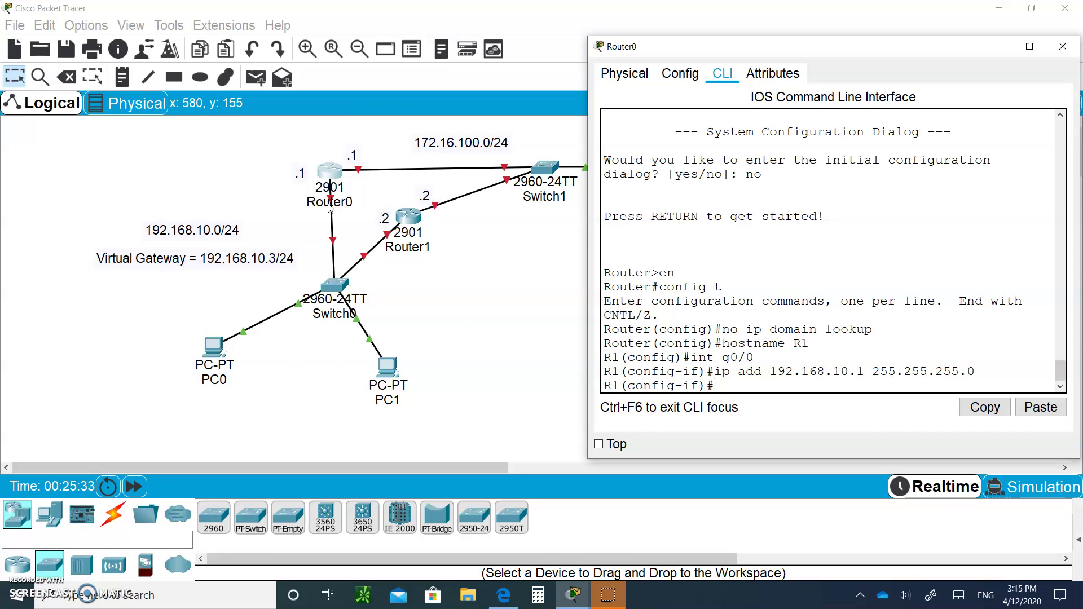
{"action": "type", "text": "standby 1 ip 192.168.10.3"}
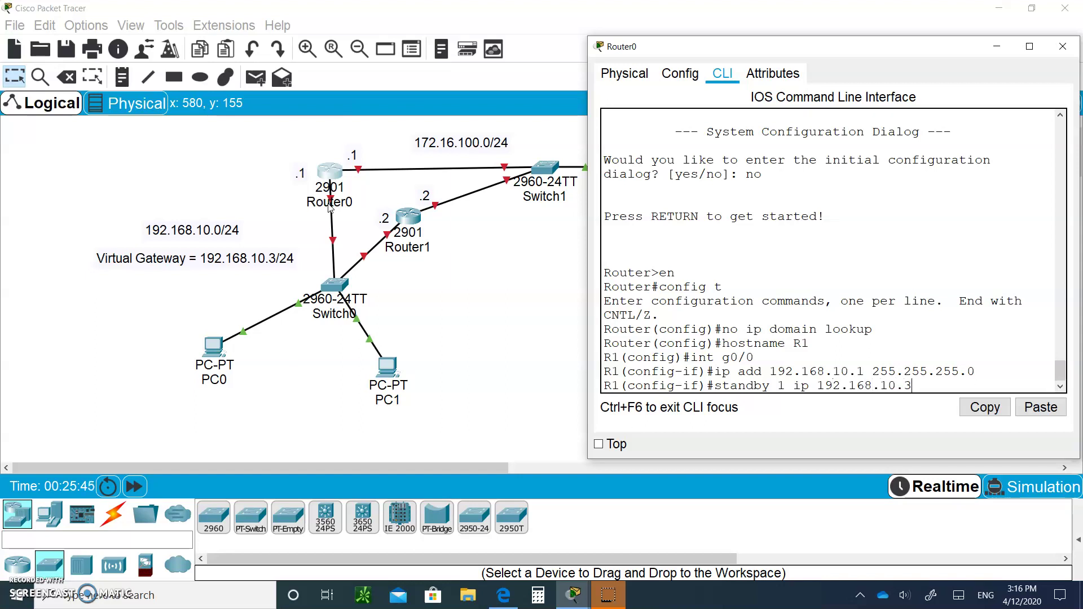
{"action": "key", "text": "Return"}
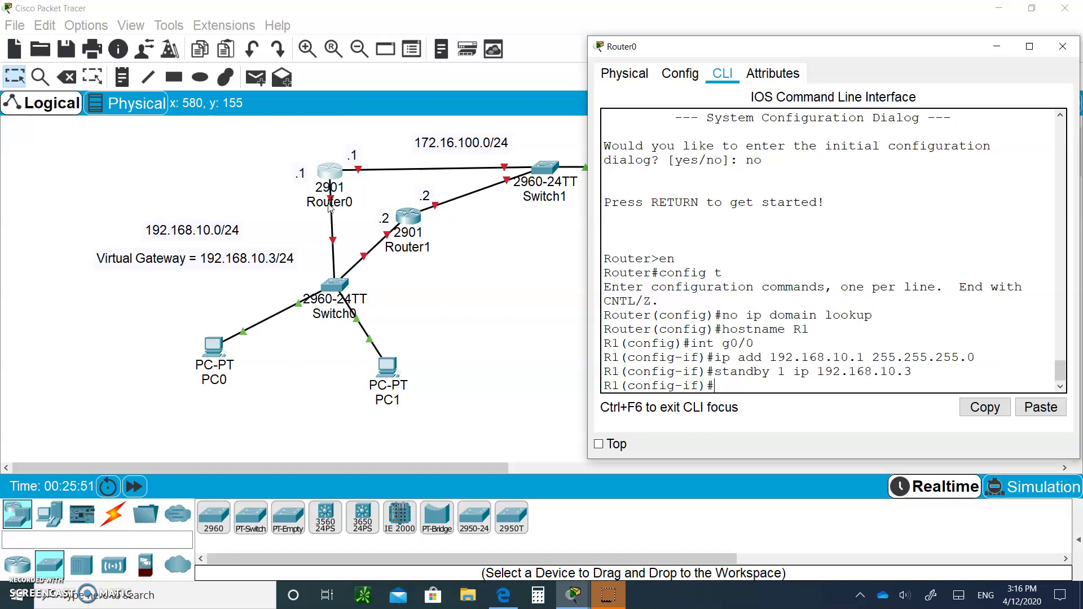
{"action": "type", "text": "standby 1 priority 150"}
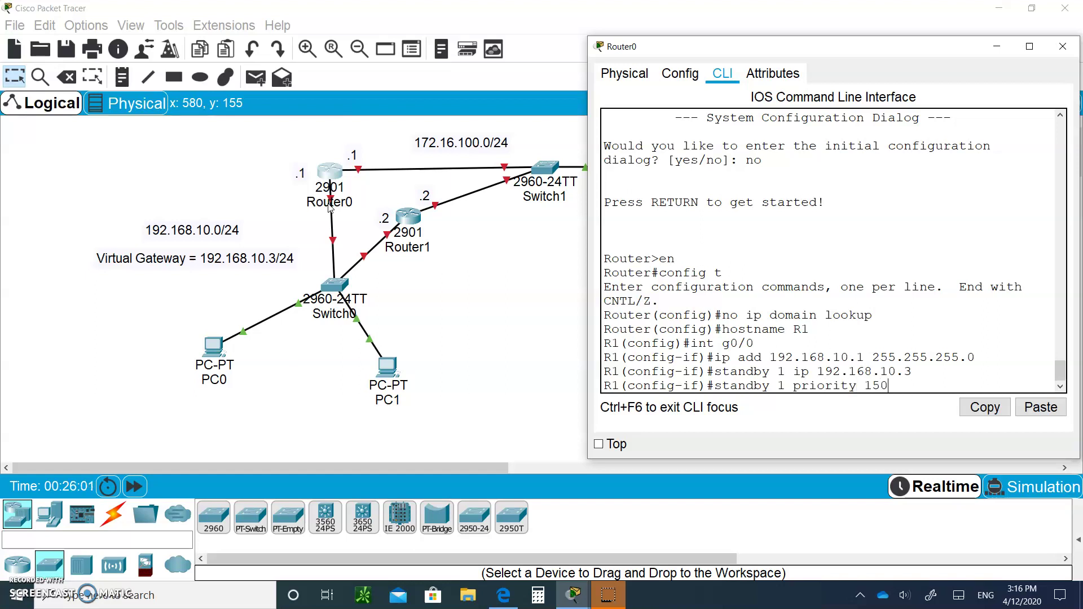
{"action": "key", "text": "Return"}
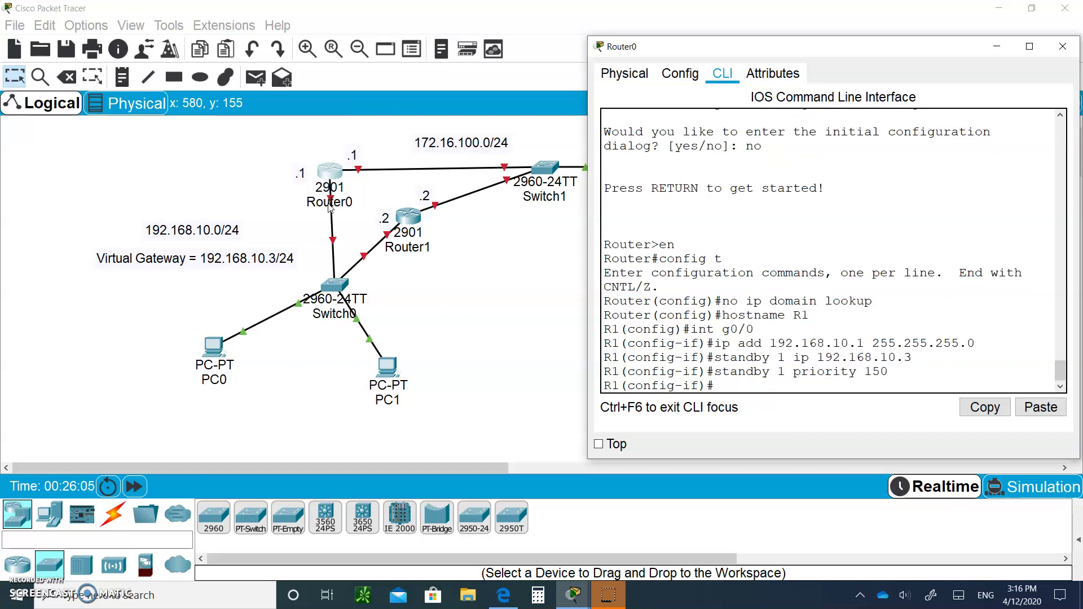
- Enable HSRP group 1 preemption, fixing the mistyped command, and bring G0/0 up
{"action": "type", "text": "standy by 1 preempt"}
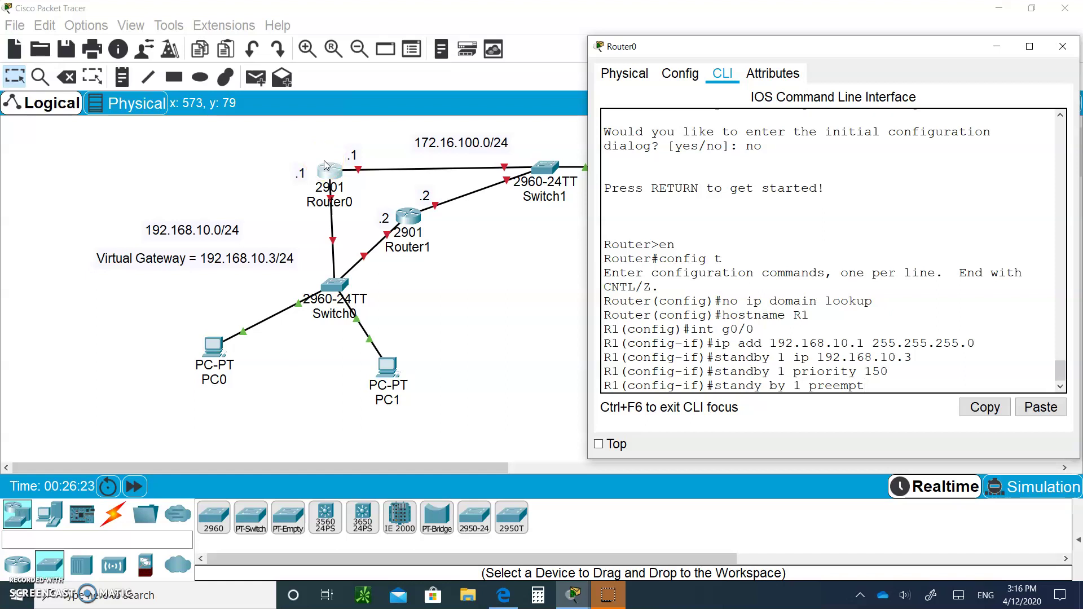
{"action": "key", "text": "Return"}
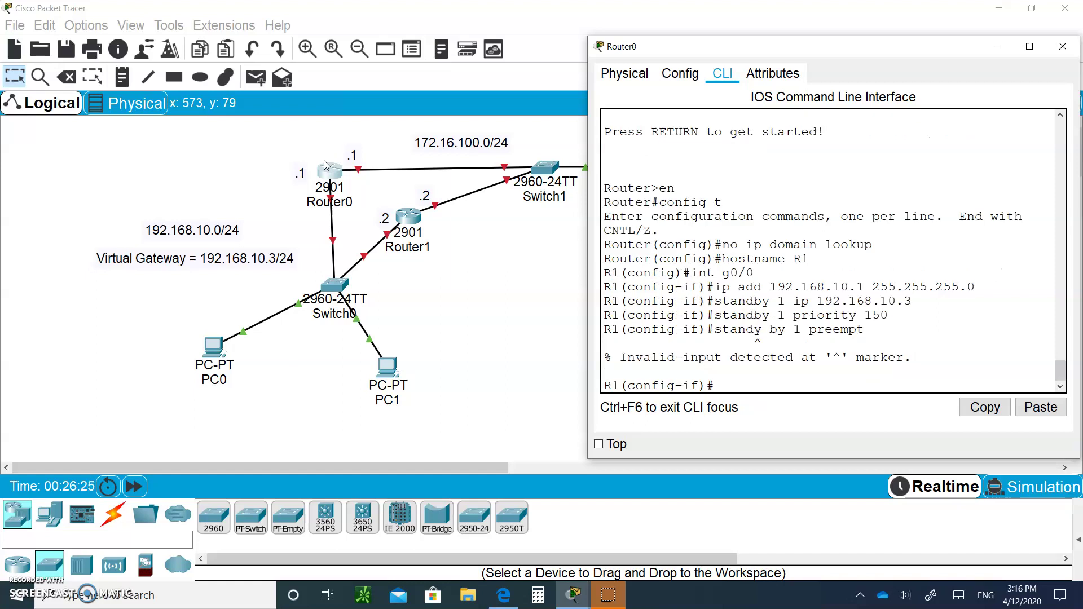
{"action": "key", "text": "Up"}
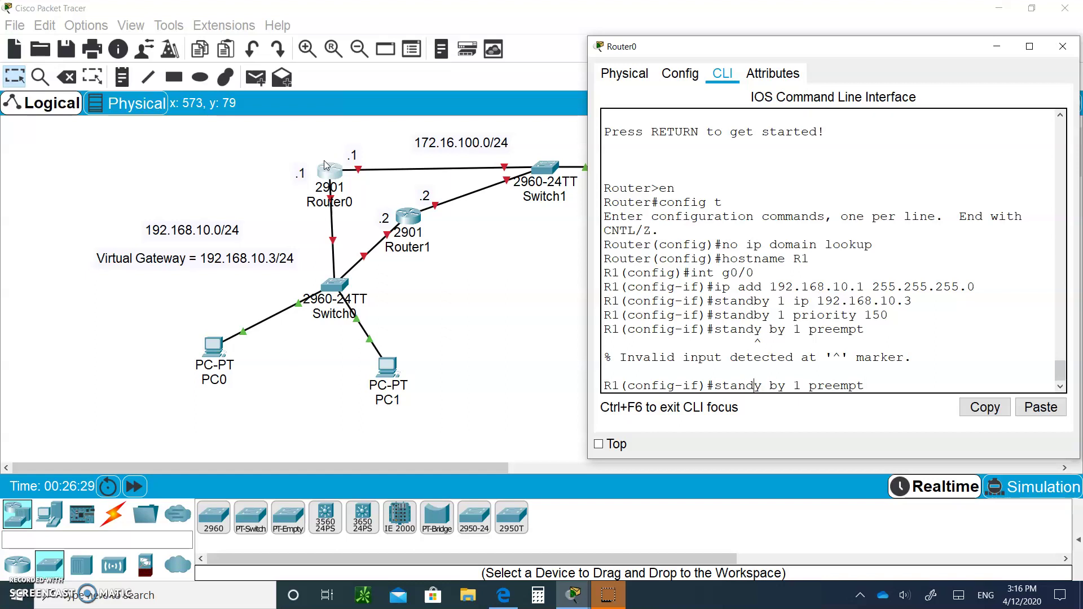
{"action": "type", "text": "b"}
{"action": "key", "text": "Return"}
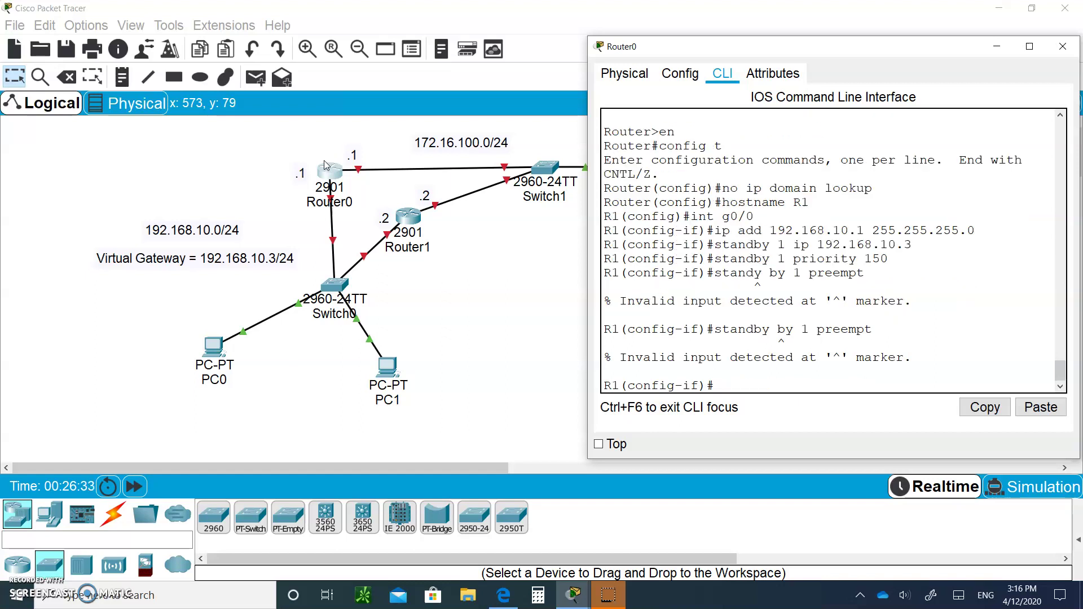
{"action": "key", "text": "Up"}
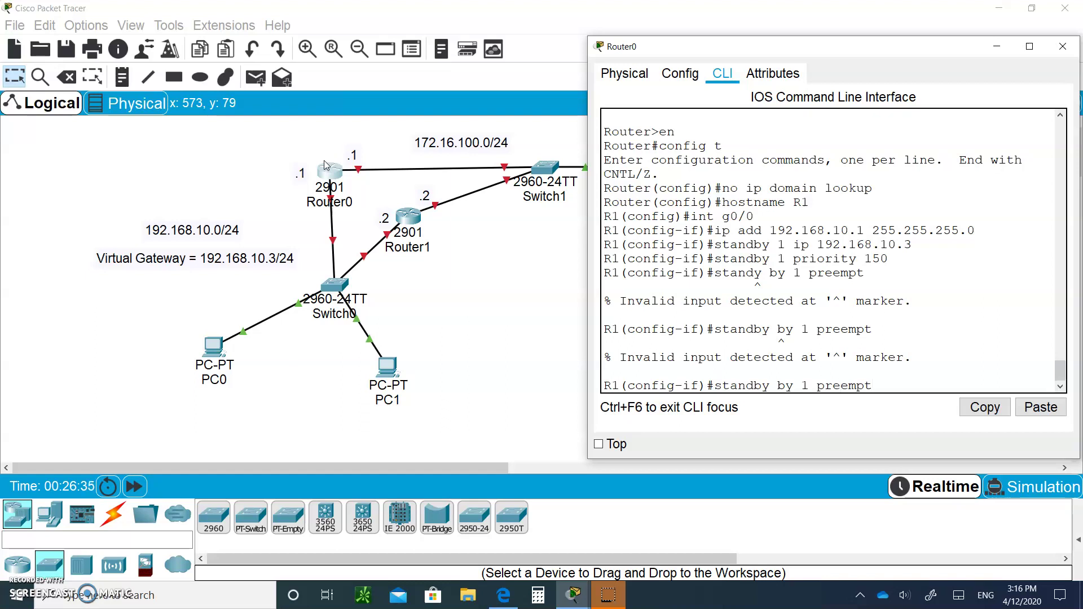
{"action": "key", "text": "Left"}
{"action": "key", "text": "Left"}
{"action": "key", "text": "Left"}
{"action": "key", "text": "BackSpace"}
{"action": "key", "text": "BackSpace"}
{"action": "key", "text": "BackSpace"}
{"action": "key", "text": "Return"}
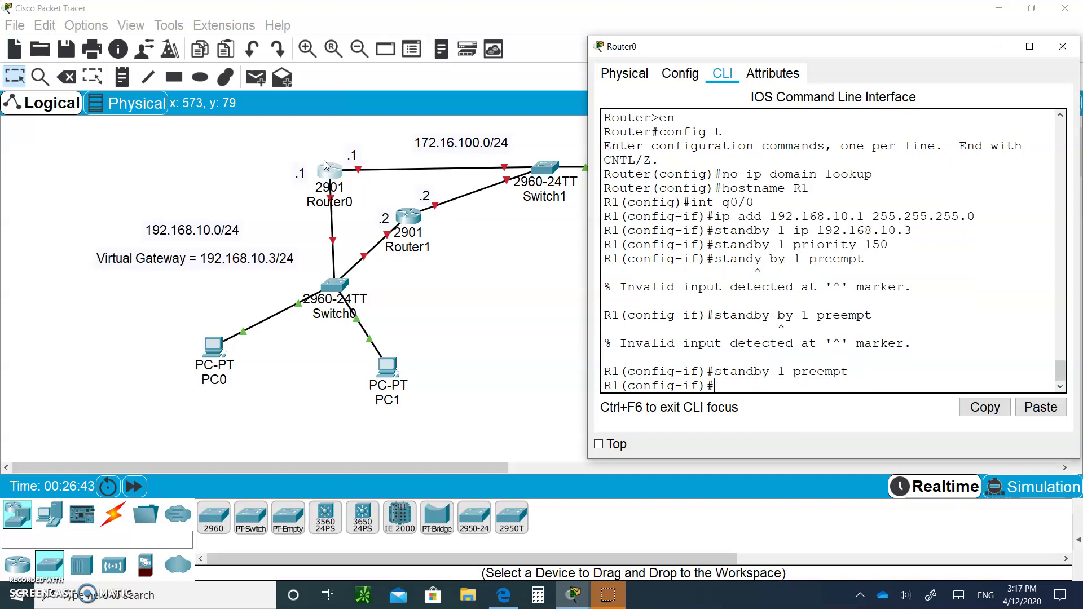
{"action": "type", "text": "no shut"}
{"action": "key", "text": "Return"}
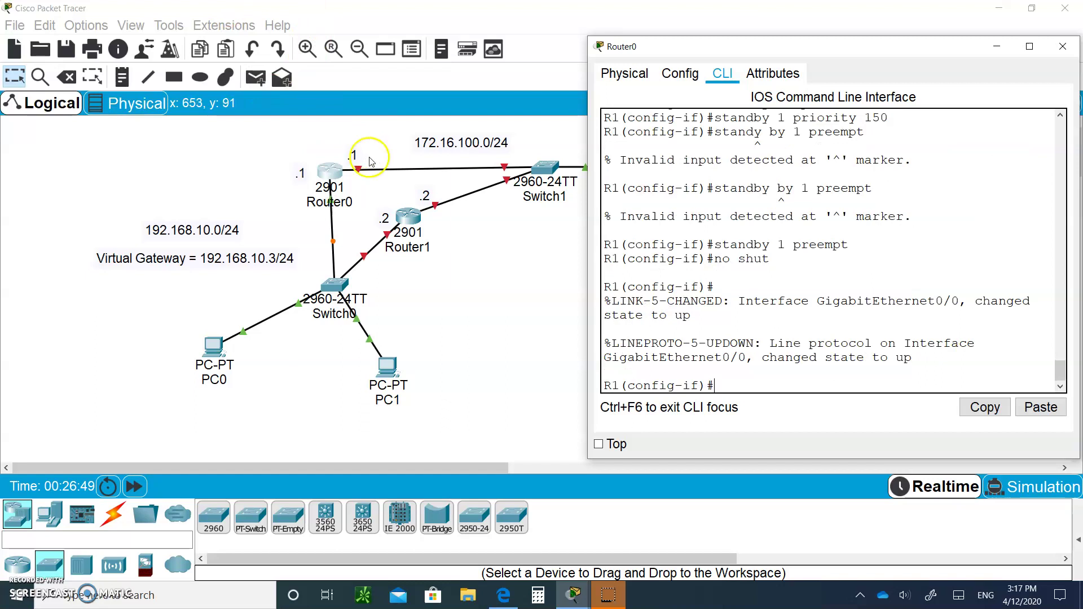
- Assign R1's G0/1 172.16.100.1 255.255.255.0 and enable it with no shut
{"action": "type", "text": "int g"}
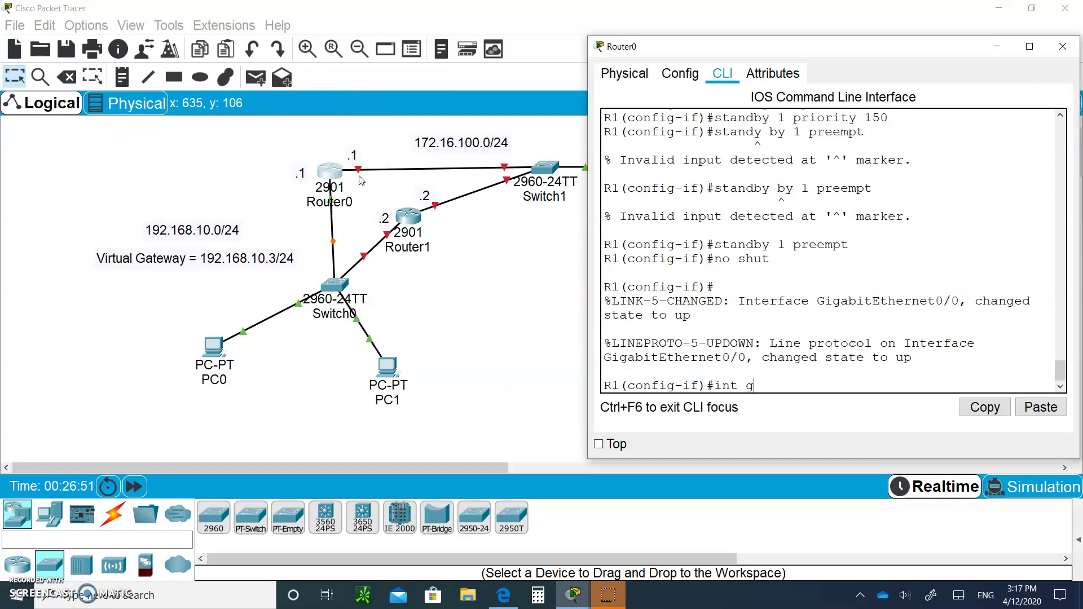
{"action": "type", "text": "0/1"}
{"action": "key", "text": "Return"}
{"action": "type", "text": "i"}
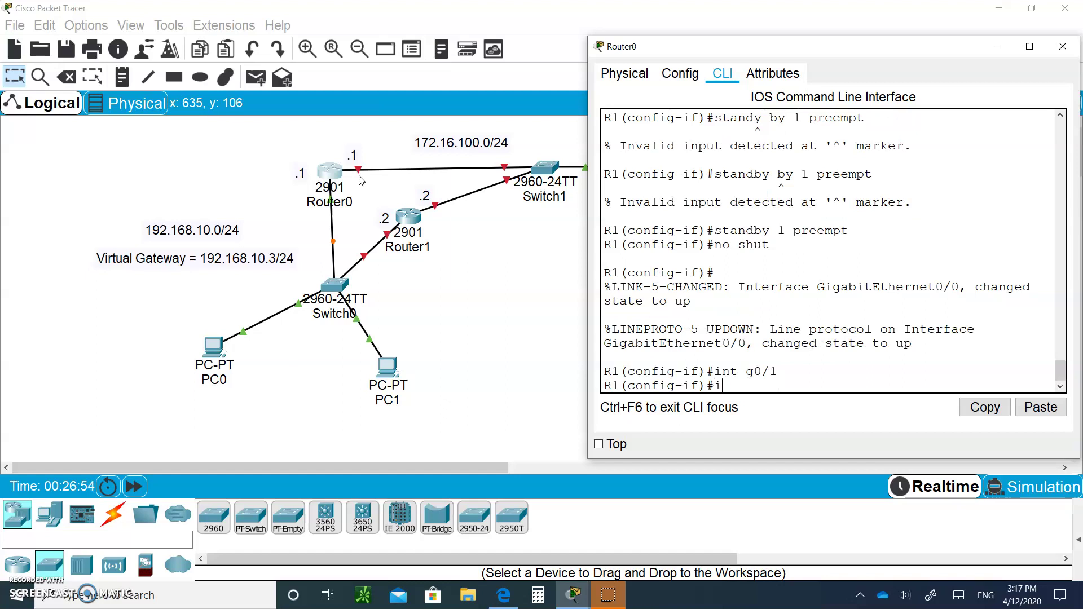
{"action": "type", "text": "p add 172.16.100.1 255.255"}
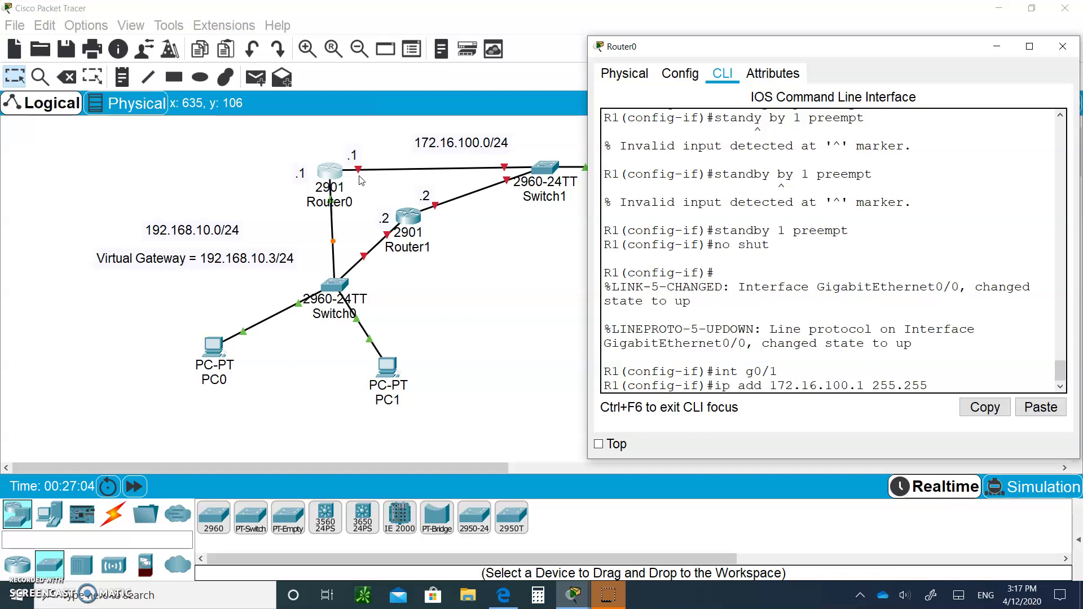
{"action": "type", "text": ".255.0"}
{"action": "key", "text": "Return"}
{"action": "type", "text": "no "}
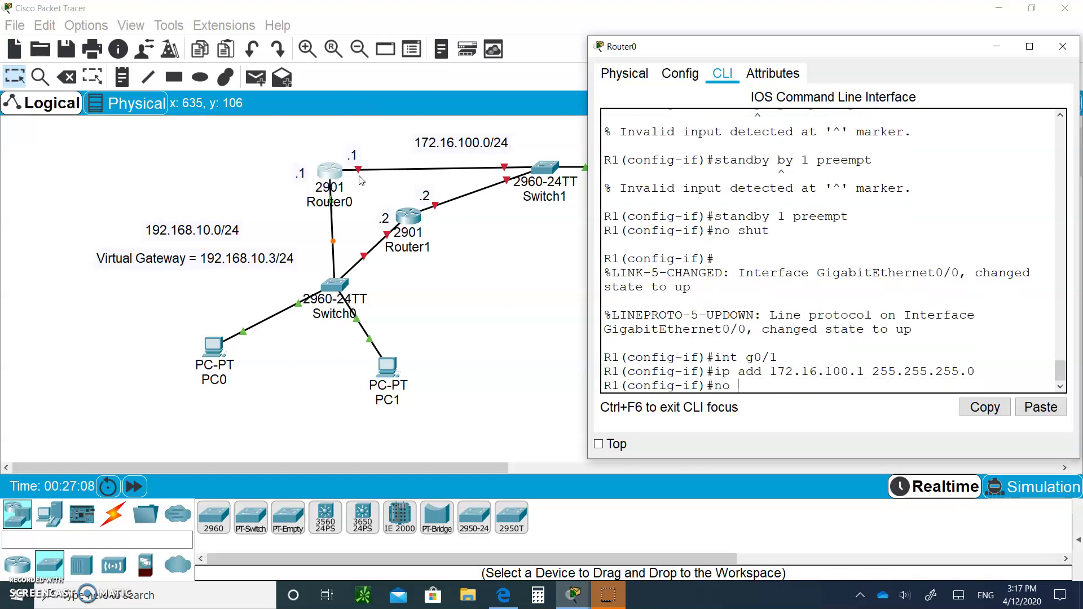
{"action": "type", "text": "shut"}
{"action": "key", "text": "Return"}
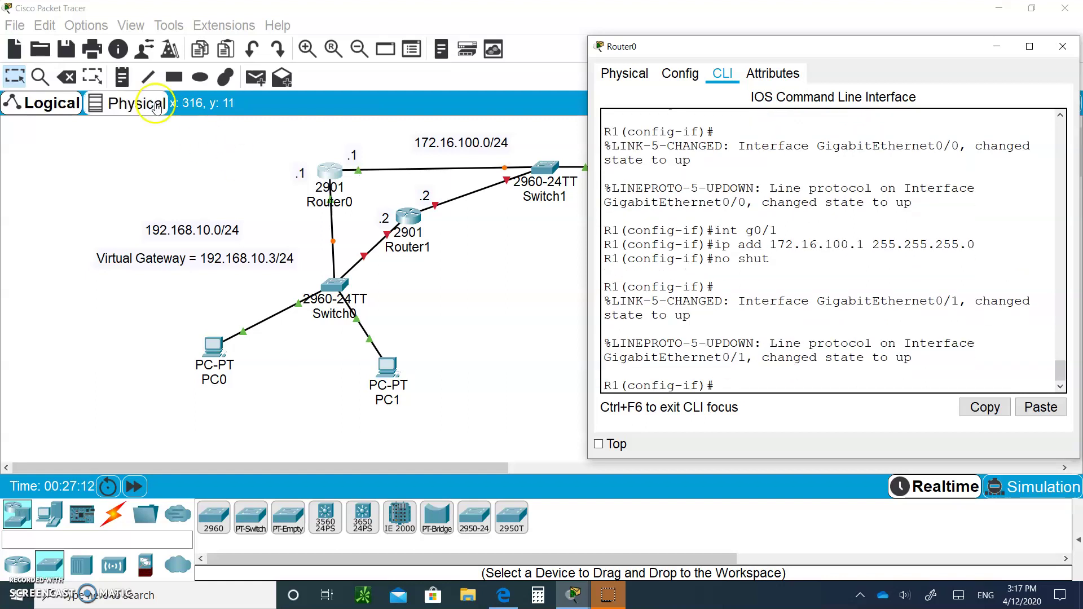
{"action": "left_click", "coordinate": [377, 235]}
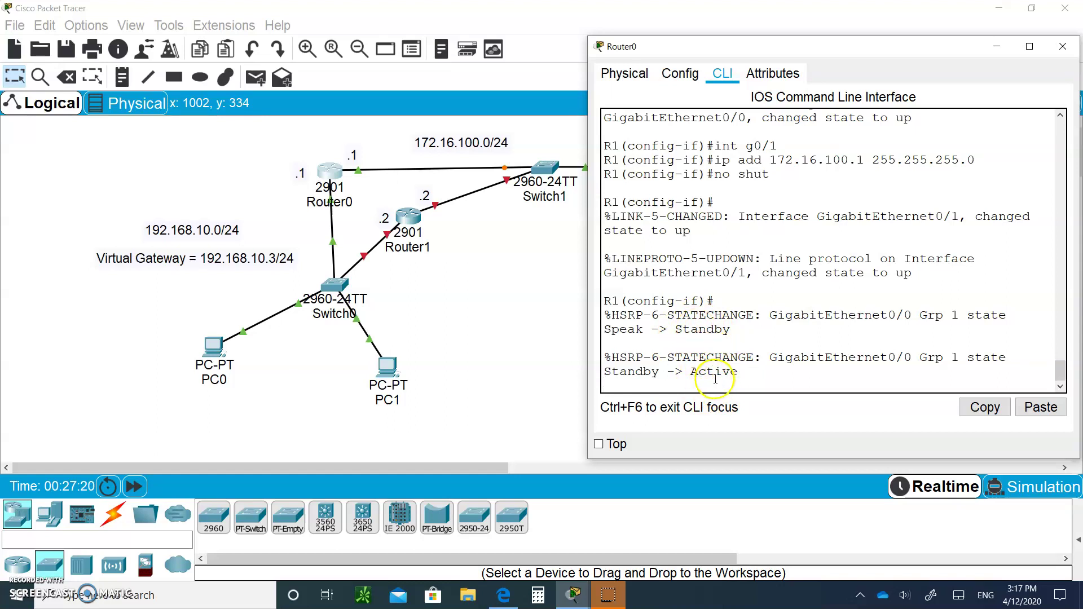
- Open Router1's CLI and decline the initial configuration dialog
{"action": "left_click", "coordinate": [409, 217]}
{"action": "left_click", "coordinate": [410, 217]}
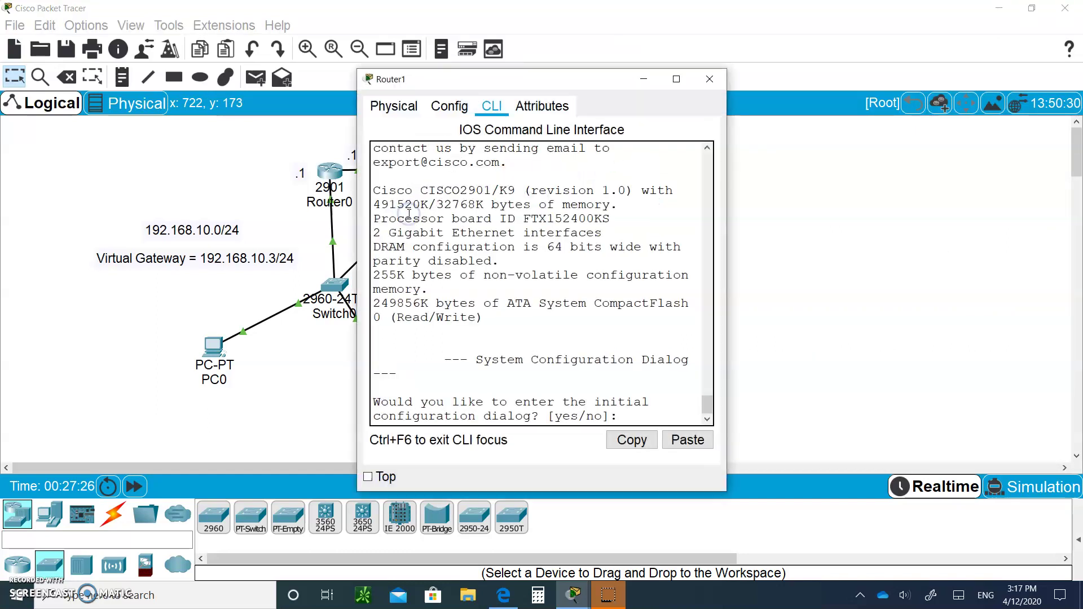
{"action": "left_click_drag", "start_coordinate": [726, 204], "coordinate": [874, 243]}
{"action": "left_click_drag", "start_coordinate": [677, 88], "coordinate": [893, 95]}
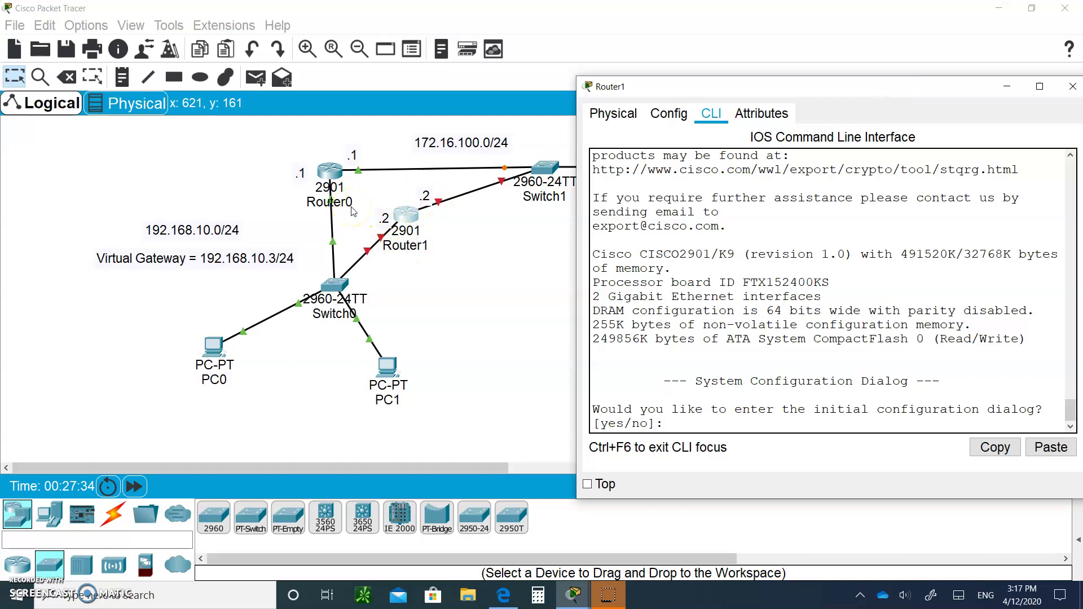
{"action": "left_click", "coordinate": [679, 414]}
{"action": "type", "text": "no"}
{"action": "key", "text": "Return"}
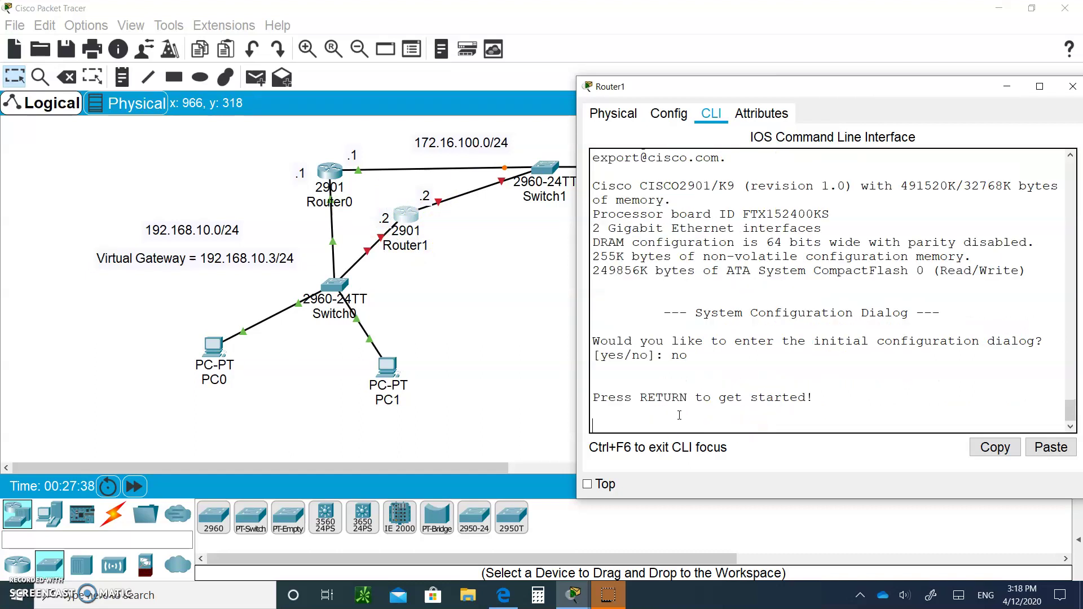
{"action": "key", "text": "Return"}
- Enter global configuration mode, disable DNS lookup, and enter hostname R2
{"action": "type", "text": "en"}
{"action": "key", "text": "Return"}
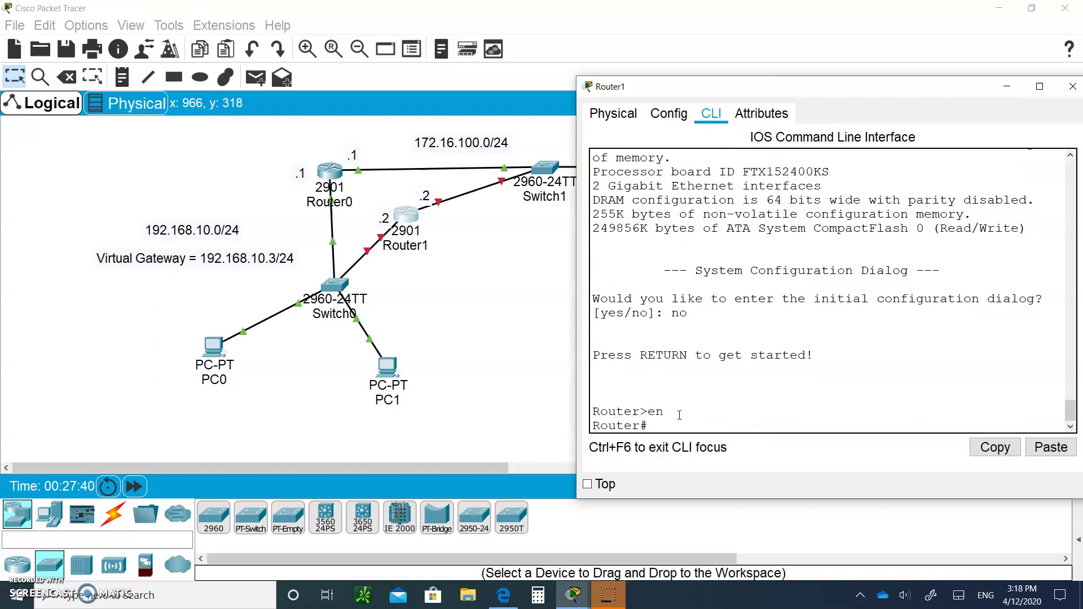
{"action": "type", "text": "config t"}
{"action": "key", "text": "Return"}
{"action": "type", "text": "n"}
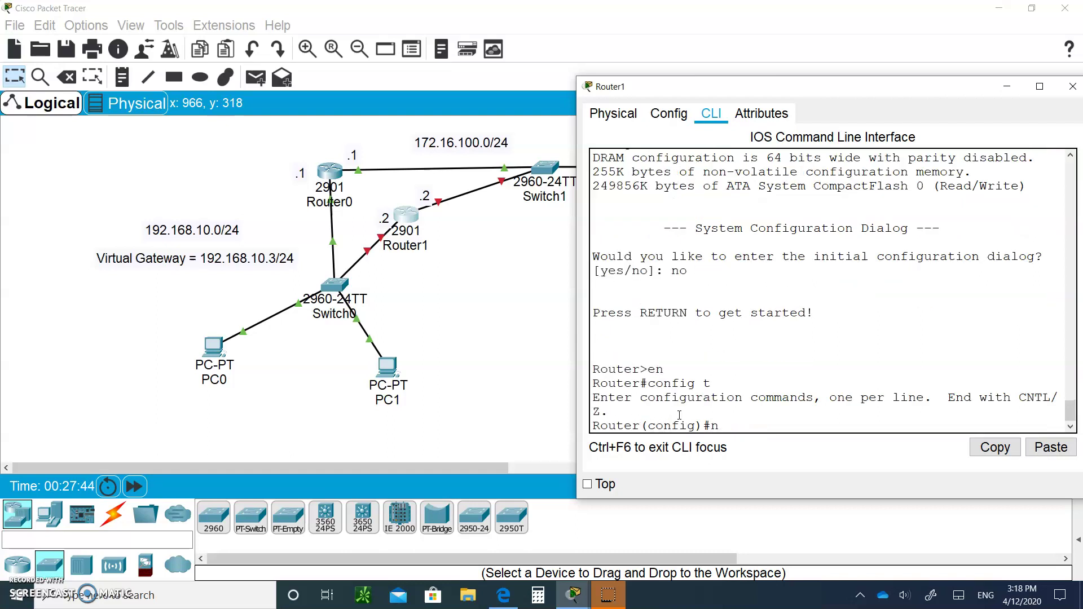
{"action": "type", "text": "o ip domain lookup"}
{"action": "key", "text": "Return"}
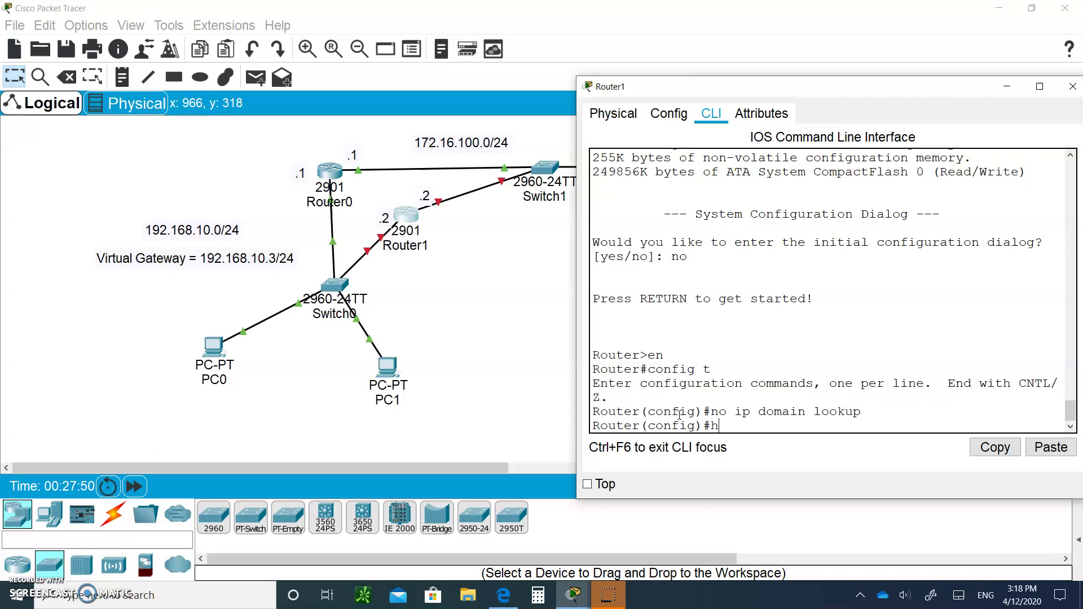
{"action": "type", "text": "ostname R2"}
- Apply hostname R2 and give G0/0 the address 192.168.10.2/24
{"action": "key", "text": "Return"}
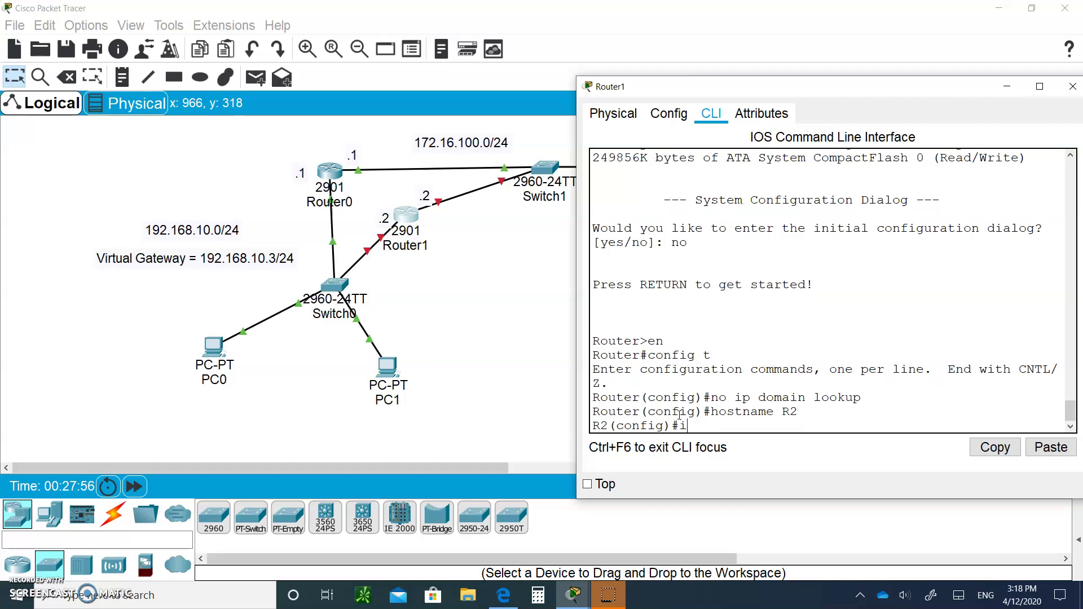
{"action": "type", "text": "int g0/0"}
{"action": "key", "text": "Return"}
{"action": "type", "text": "ip"}
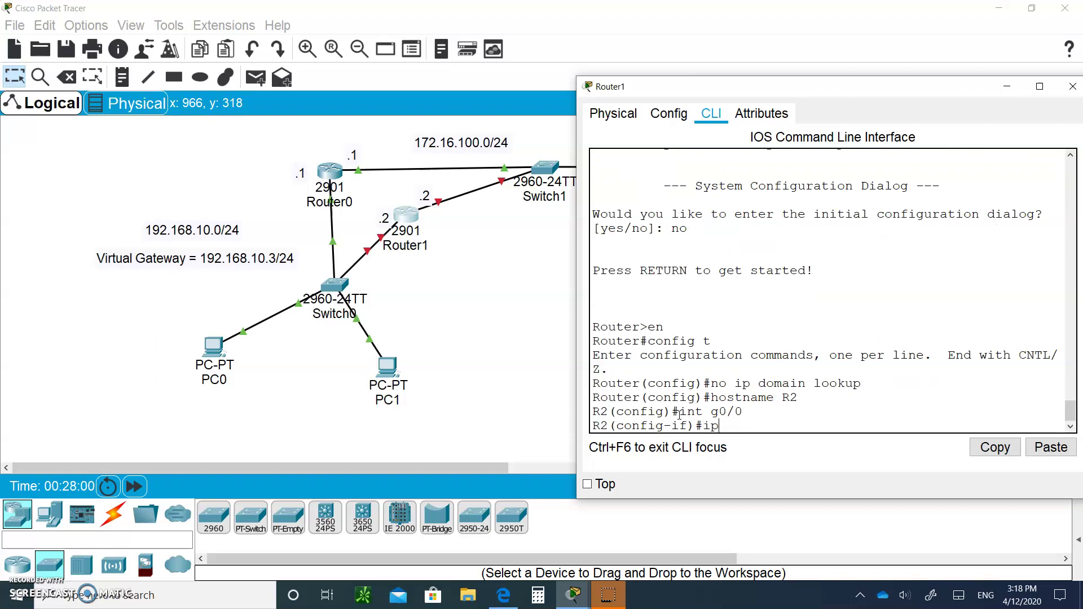
{"action": "type", "text": " add 192.168.10.2 255.2"}
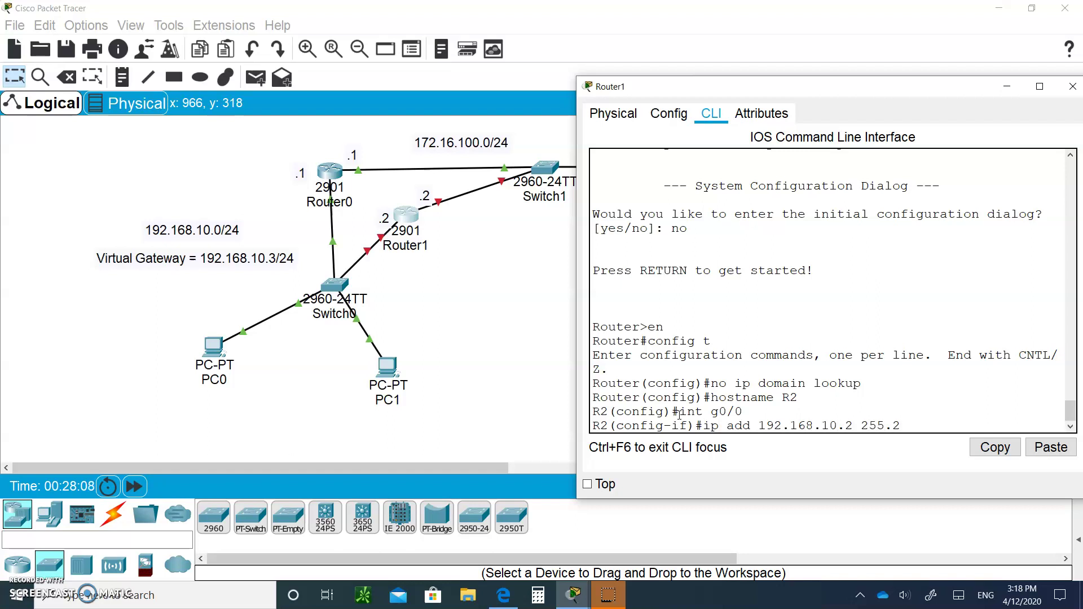
{"action": "type", "text": "55.255.0"}
{"action": "key", "text": "Return"}
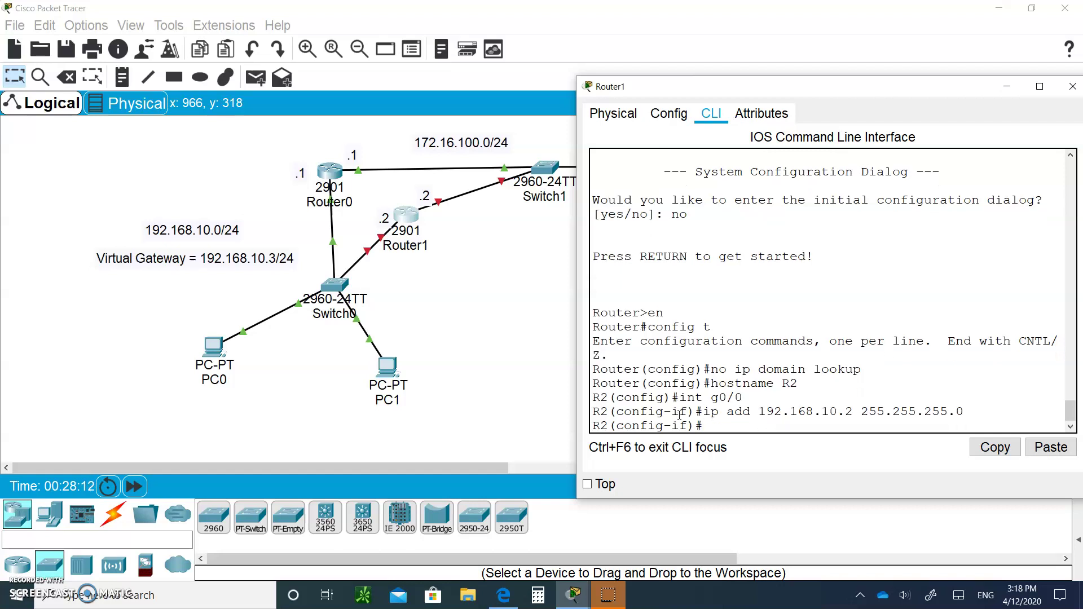
- Set HSRP group 1 virtual IP 192.168.10.3 on G0/0, correcting the command, and enable it
{"action": "type", "text": "standby 1 192.168"}
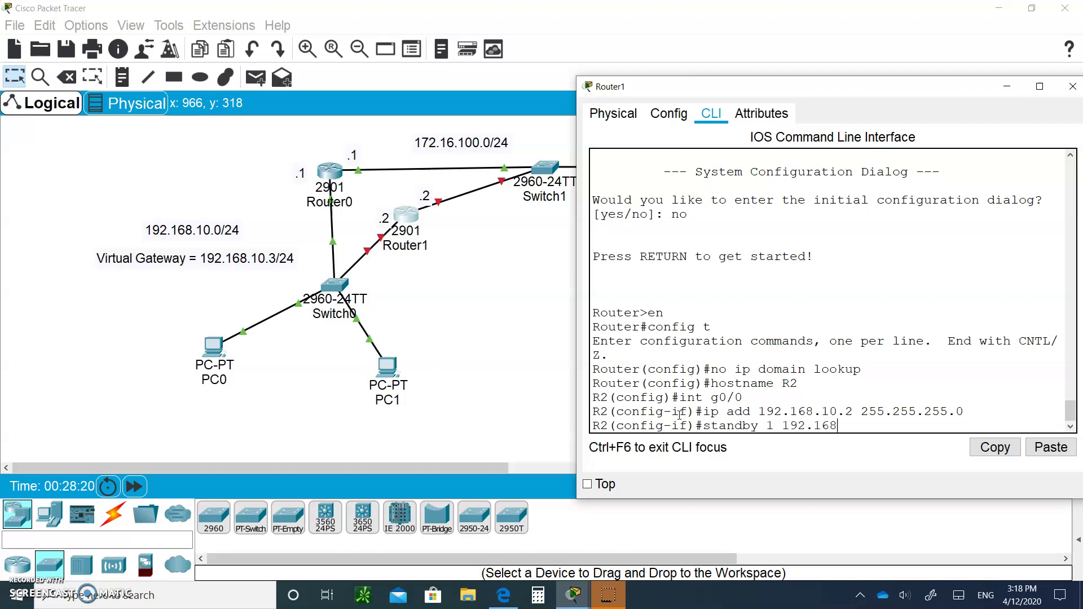
{"action": "type", "text": ".10.3"}
{"action": "key", "text": "Return"}
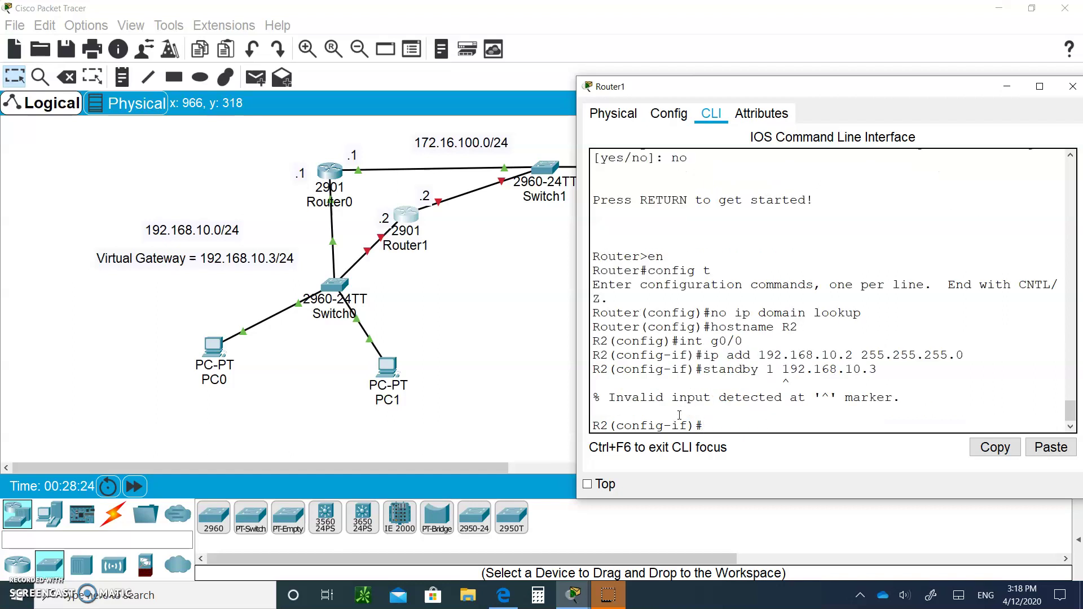
{"action": "key", "text": "Up"}
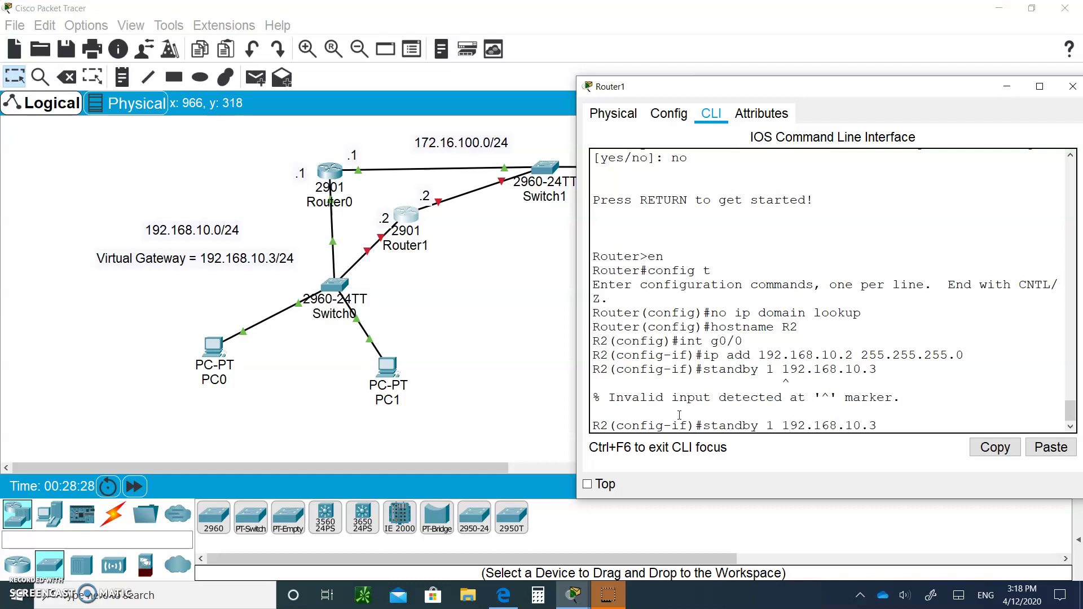
{"action": "type", "text": "ip"}
{"action": "key", "text": "Return"}
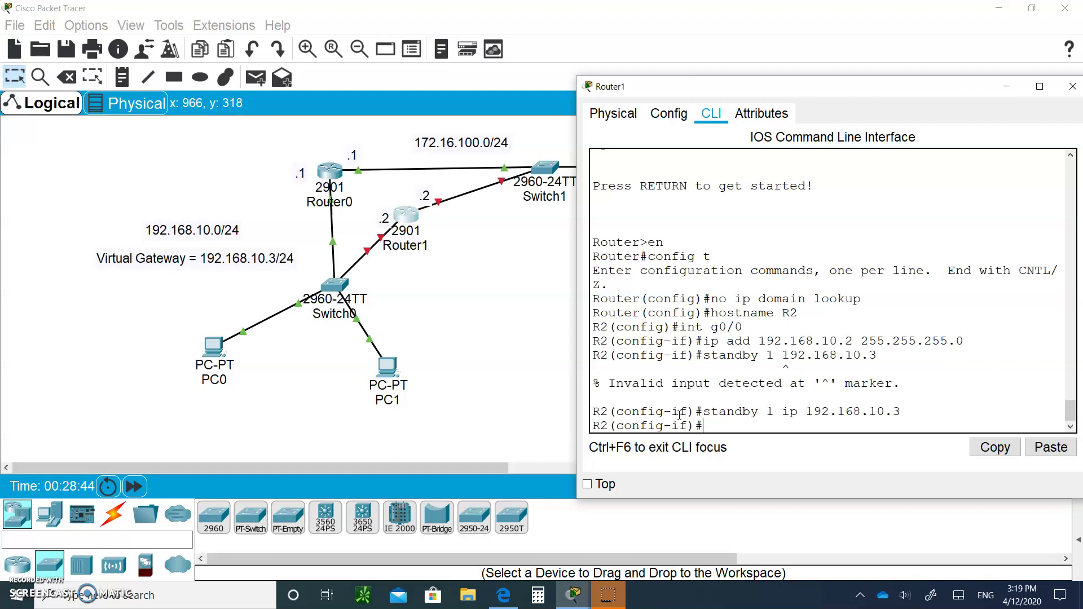
{"action": "type", "text": "no shut"}
{"action": "key", "text": "Return"}
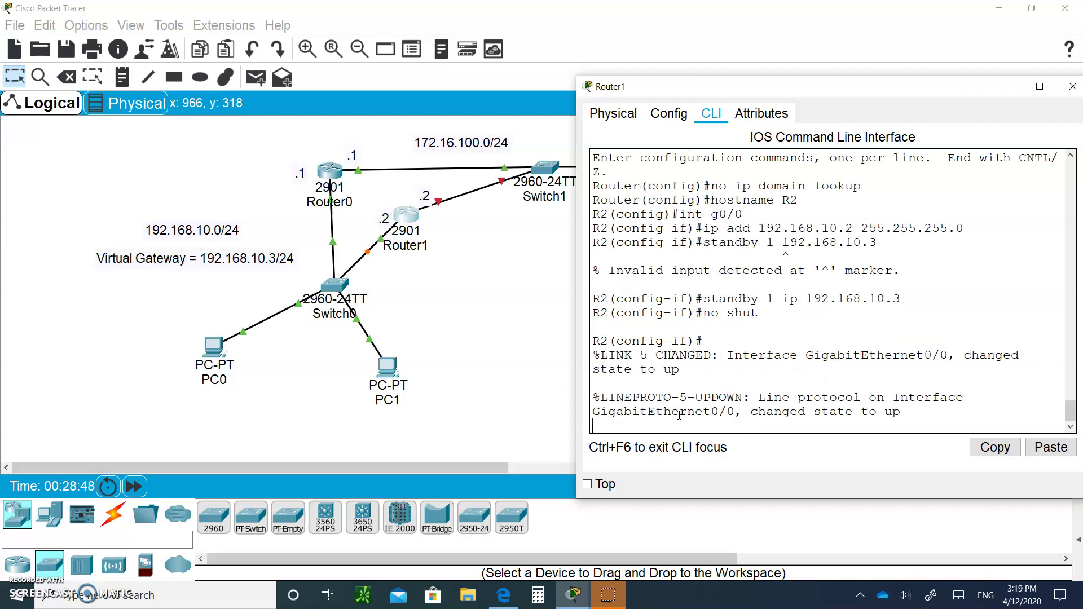
{"action": "key", "text": "Return"}
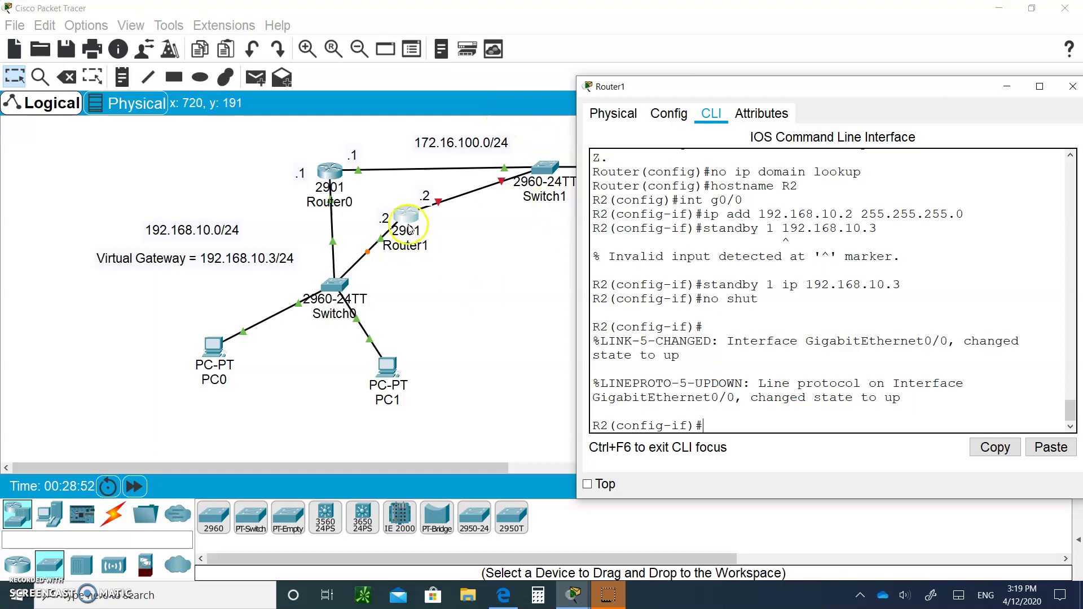
- Configure Router1's G0/1 with 172.16.100.2 255.255.255.0 and no shut
{"action": "left_click", "coordinate": [739, 368]}
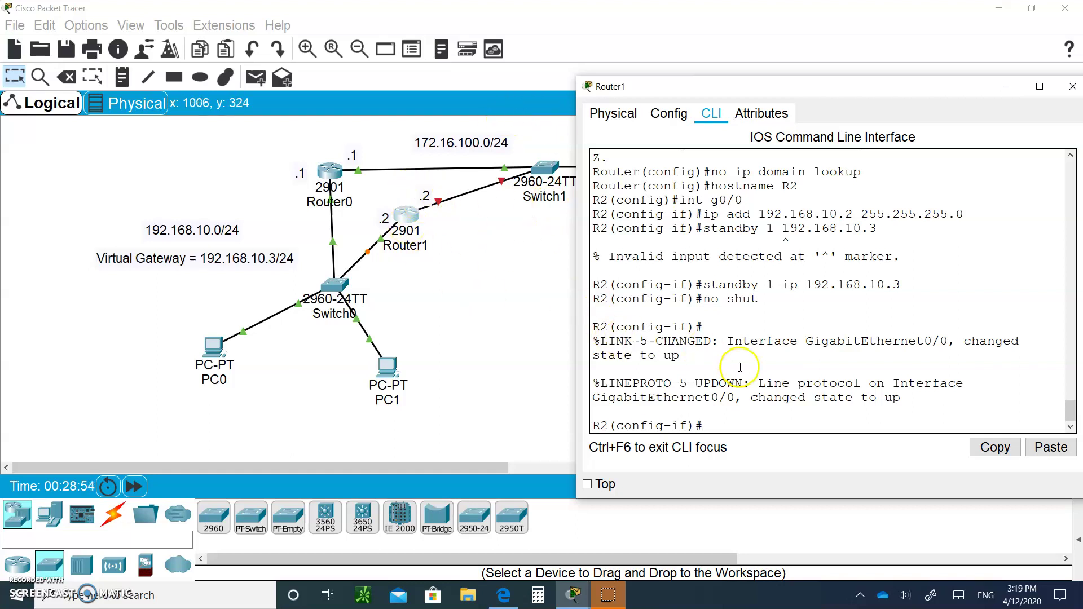
{"action": "type", "text": "int g0/1"}
{"action": "key", "text": "Return"}
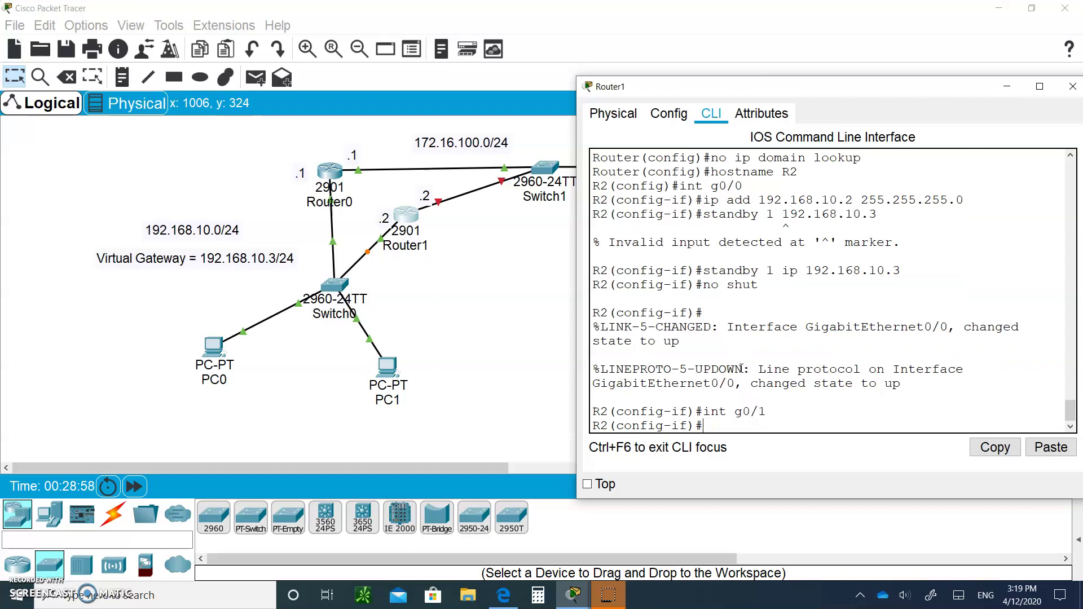
{"action": "type", "text": "ip add 172.16.100.2 255."}
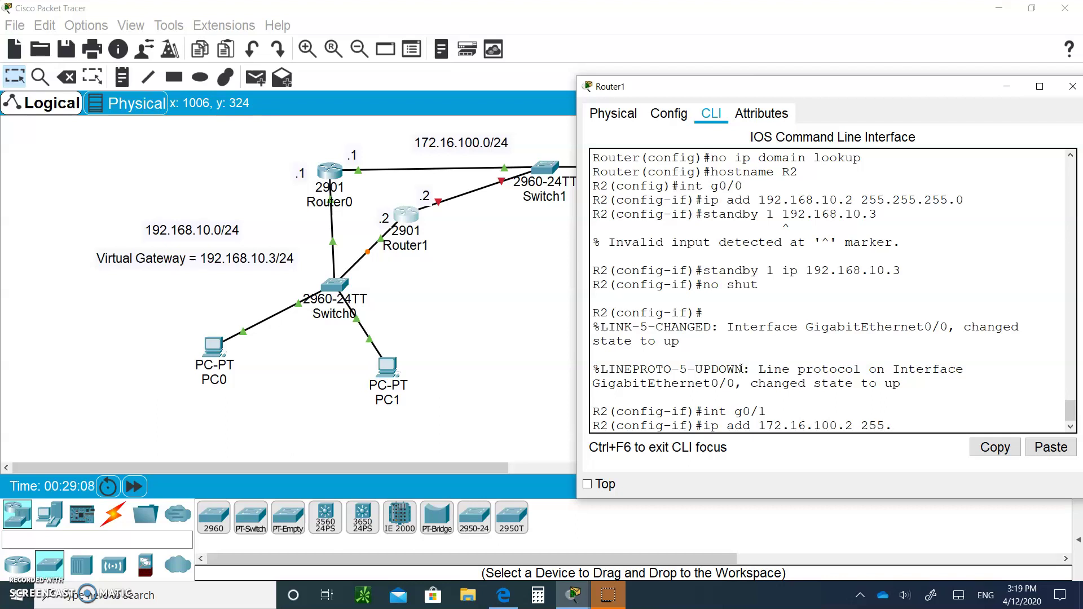
{"action": "type", "text": "255.255.0"}
{"action": "key", "text": "Return"}
{"action": "type", "text": "nfig-if)#n"}
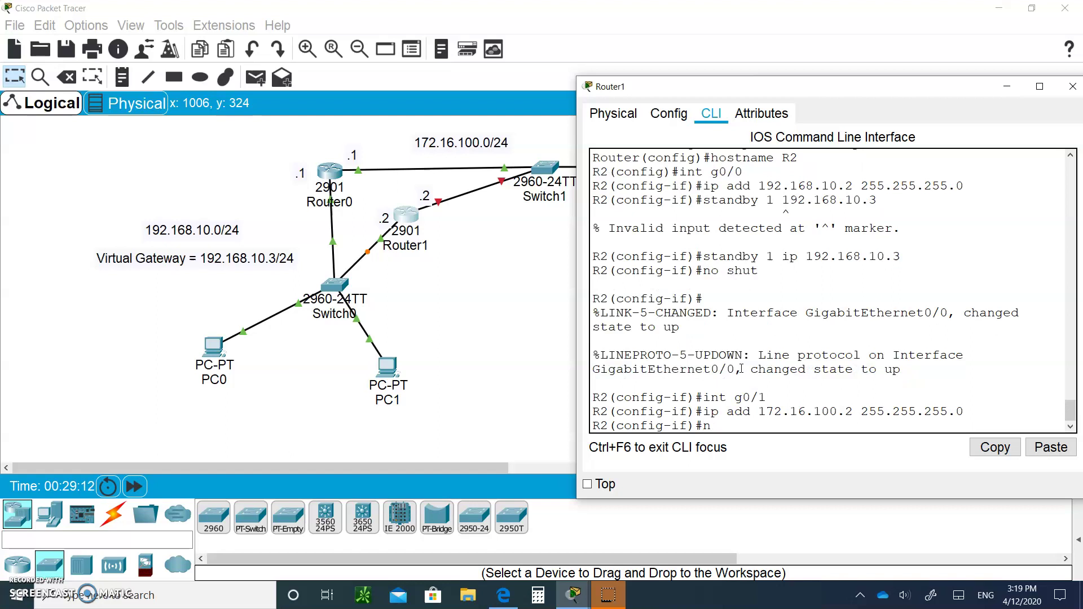
{"action": "type", "text": "o shut"}
{"action": "key", "text": "Return"}
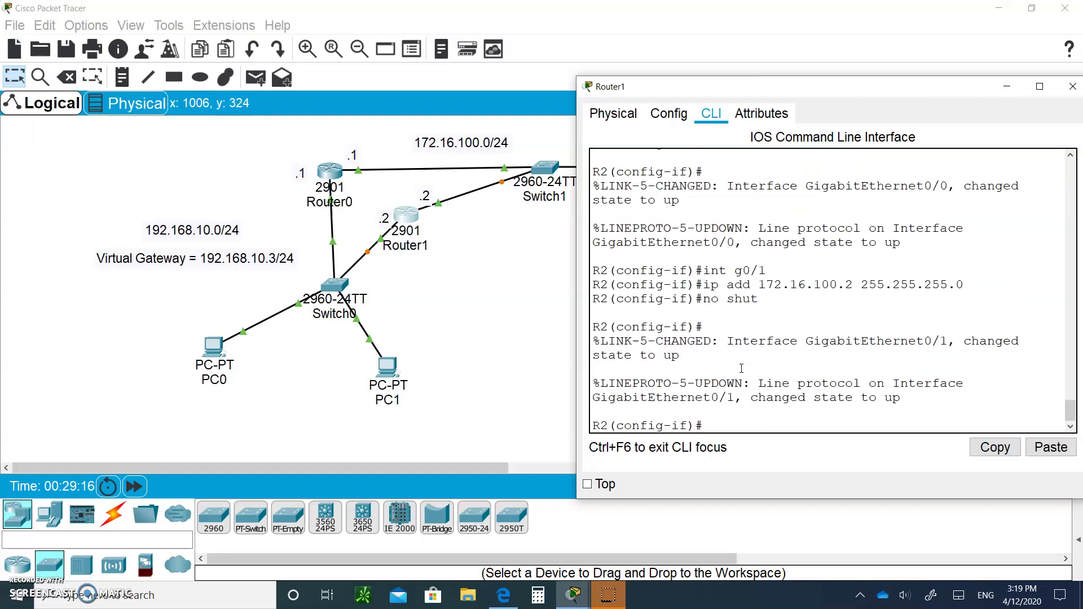
- Open PC0, close its IP Configuration panel and bring up its Command Prompt
{"action": "left_click", "coordinate": [468, 330]}
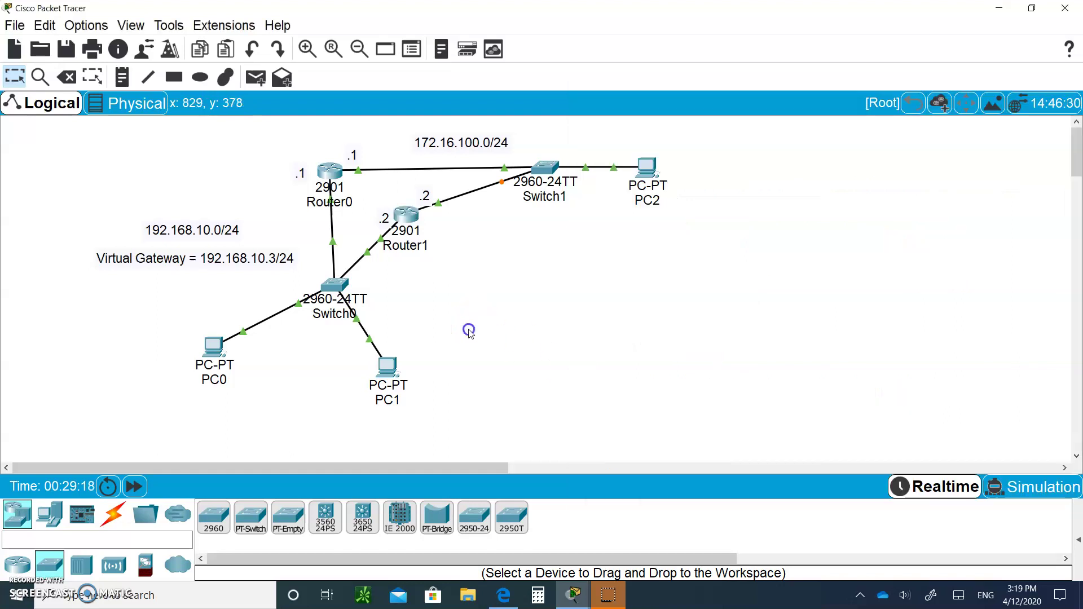
{"action": "left_click_drag", "start_coordinate": [468, 327], "coordinate": [567, 307]}
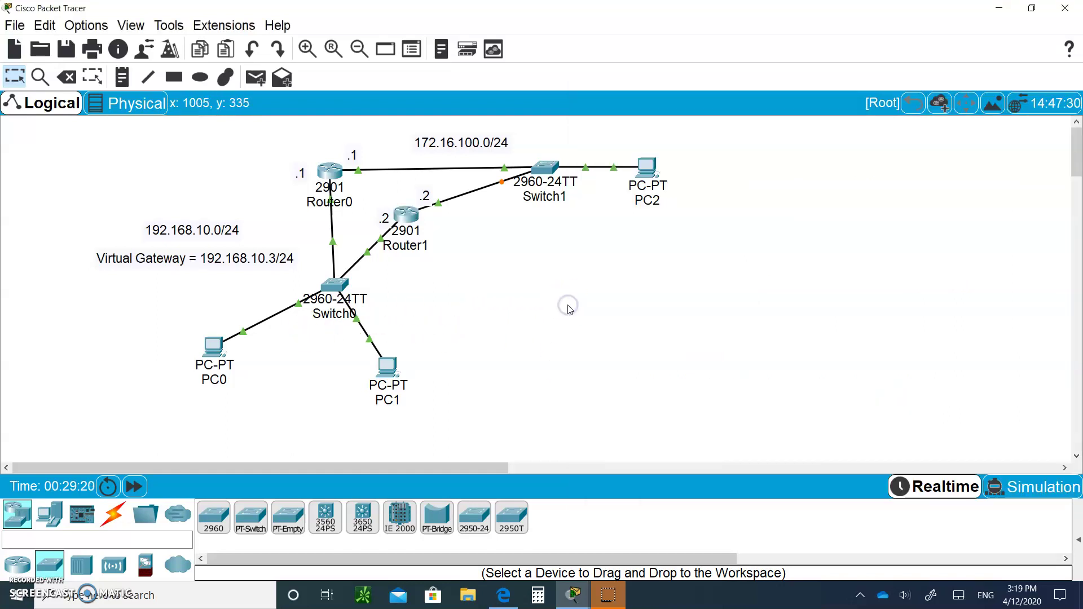
{"action": "left_click", "coordinate": [410, 299]}
{"action": "left_click", "coordinate": [218, 339]}
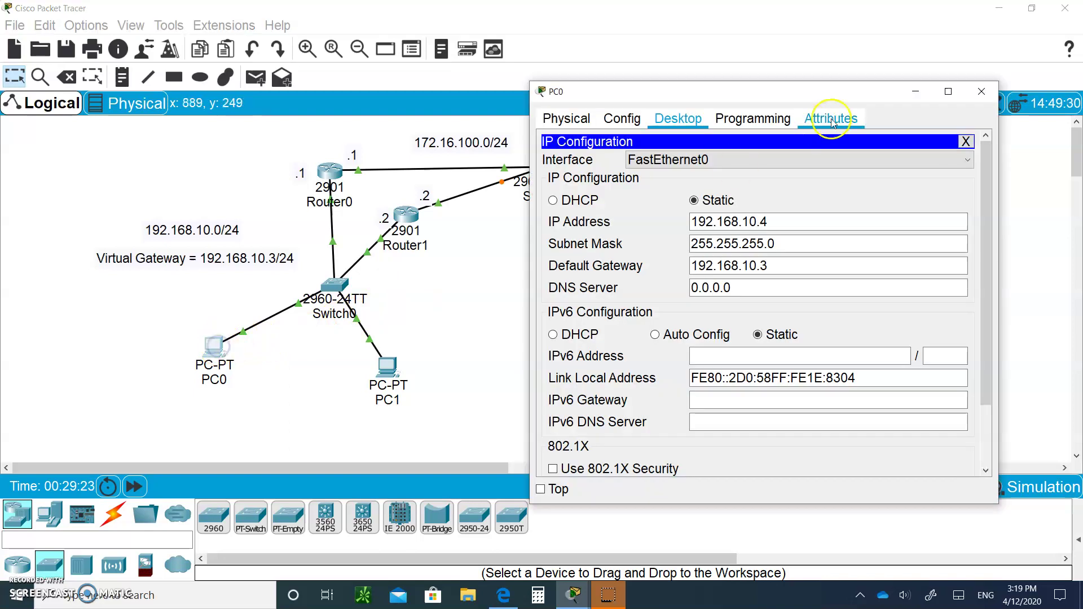
{"action": "left_click", "coordinate": [966, 142]}
{"action": "left_click", "coordinate": [845, 164]}
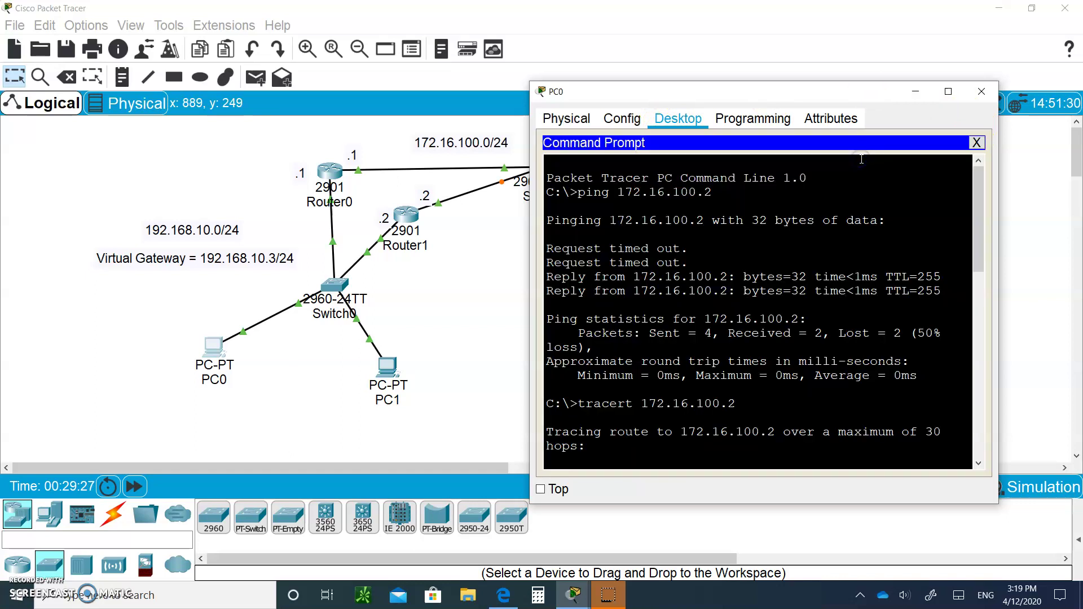
{"action": "left_click", "coordinate": [835, 90]}
- Rerun tracert 172.16.100.2 from PC0 in one hop, then start typing 'ping 172.16'
{"action": "left_click_drag", "start_coordinate": [836, 90], "coordinate": [858, 217]}
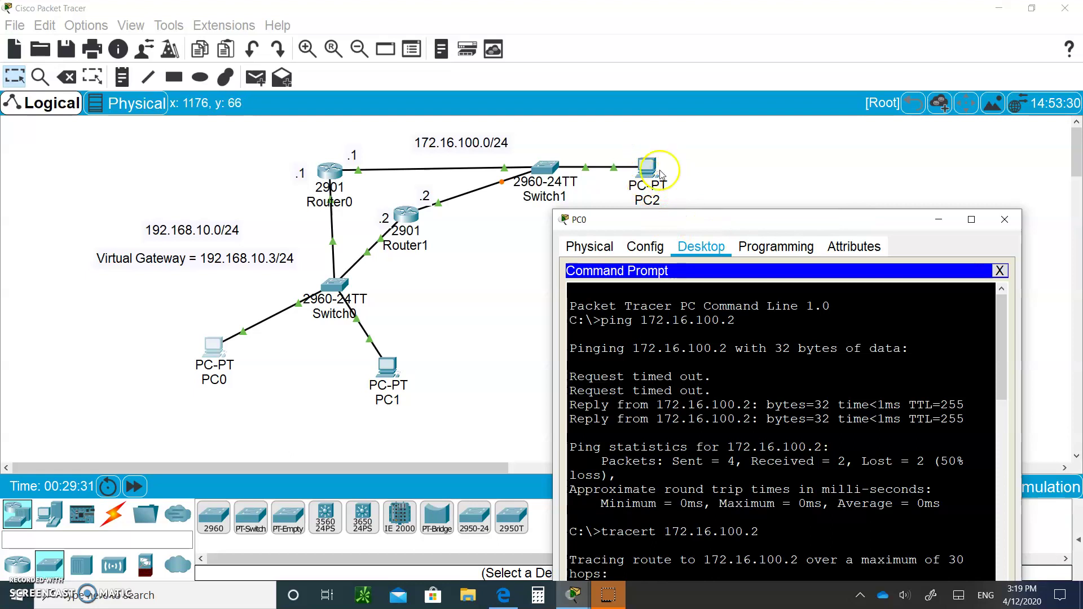
{"action": "left_click_drag", "start_coordinate": [757, 219], "coordinate": [736, 111]}
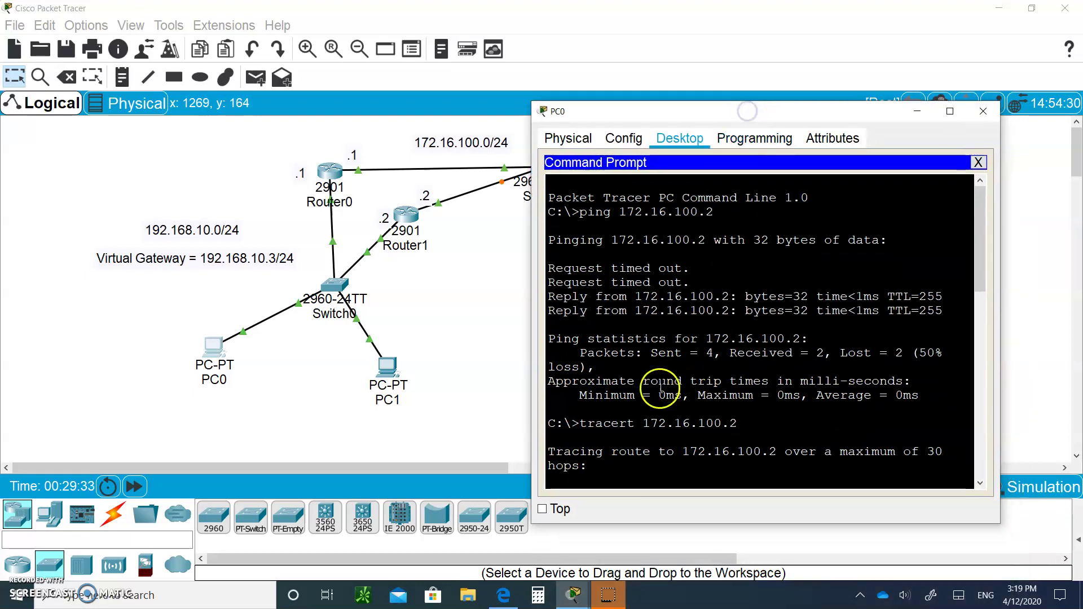
{"action": "key", "text": "Up"}
{"action": "key", "text": "Return"}
{"action": "key", "text": "Return"}
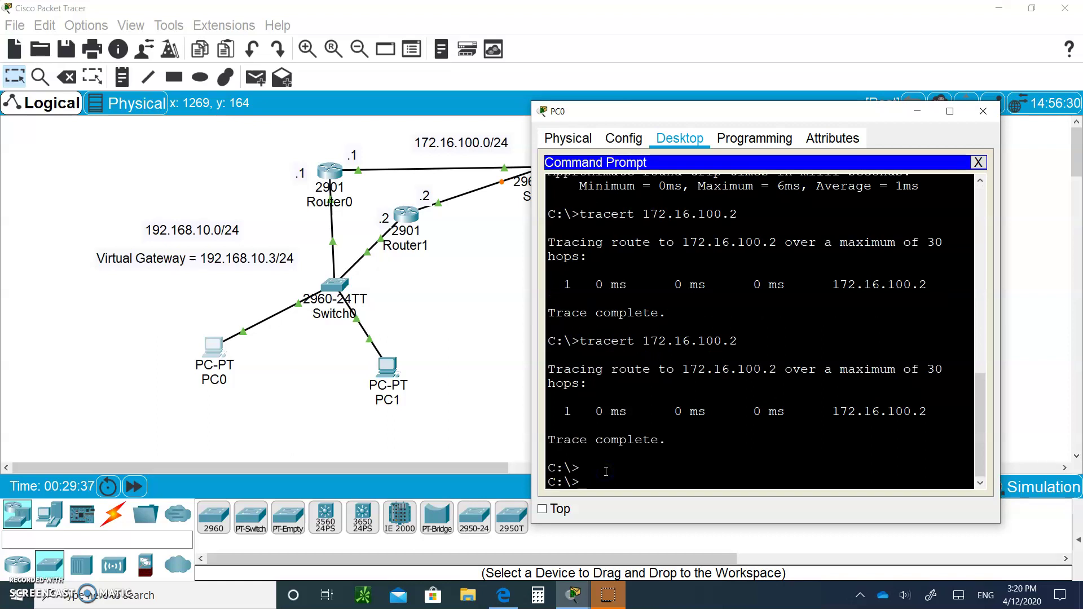
{"action": "type", "text": "ping"}
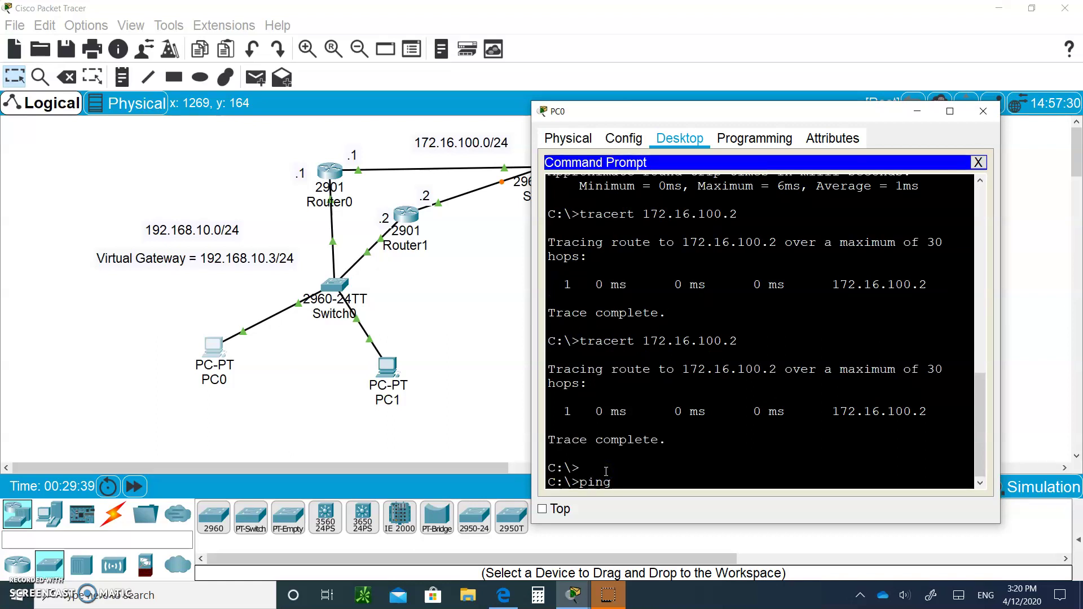
{"action": "type", "text": " 172.16."}
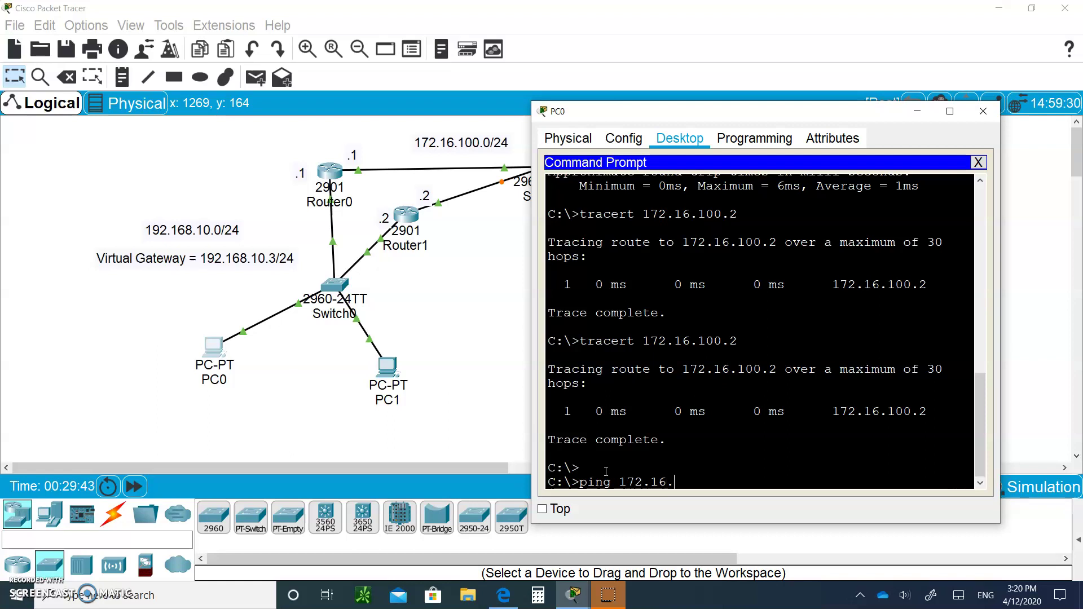
- Edit PC2's IP address in IP Configuration to 172.16.100.3, then close its window
{"action": "left_click", "coordinate": [472, 262]}
{"action": "left_click", "coordinate": [636, 160]}
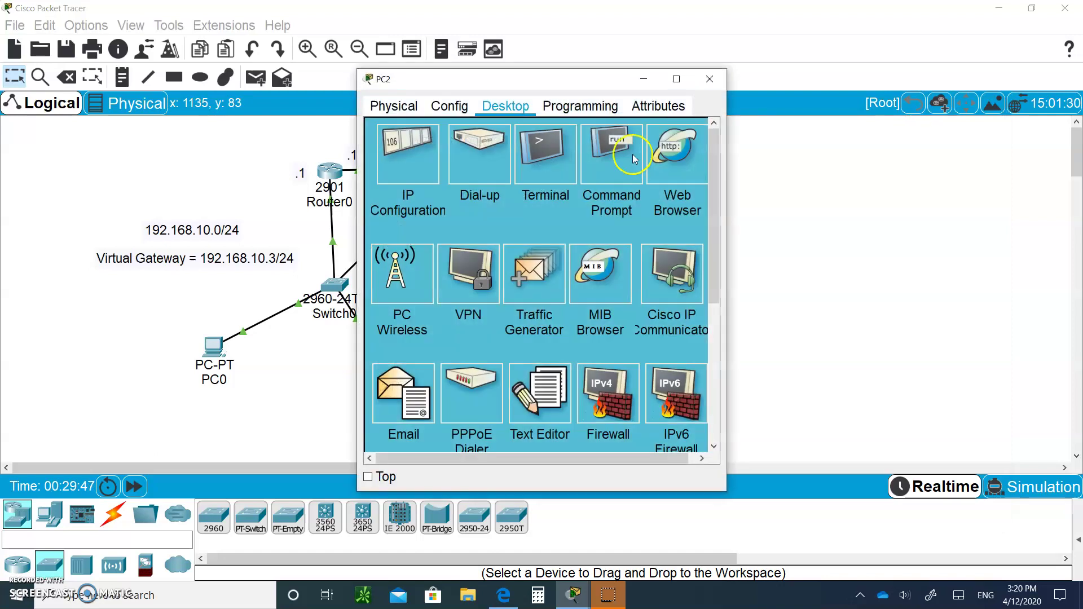
{"action": "left_click", "coordinate": [404, 172]}
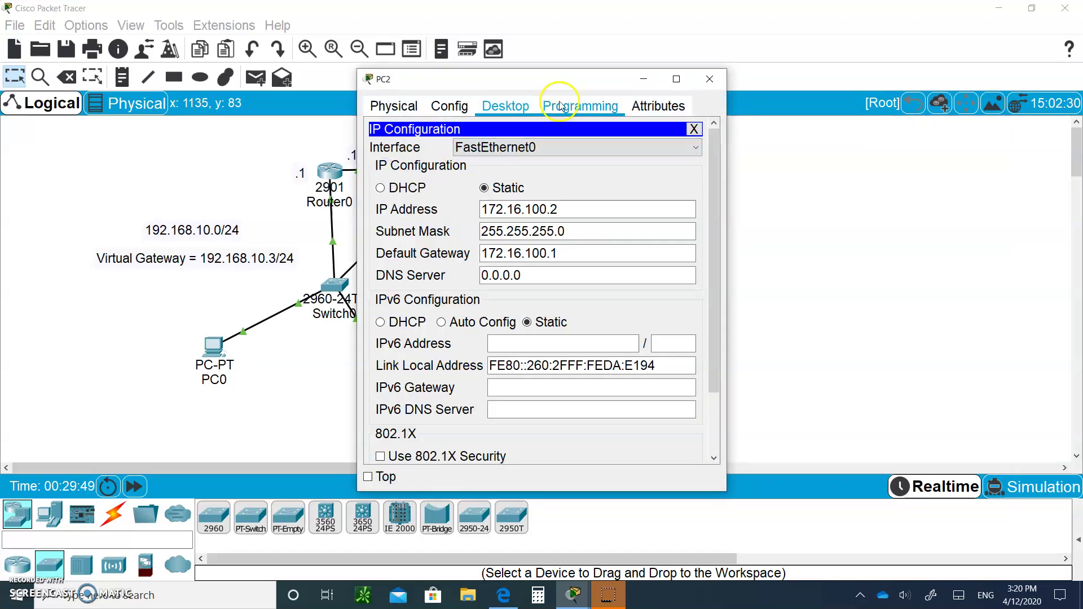
{"action": "left_click_drag", "start_coordinate": [551, 85], "coordinate": [814, 125]}
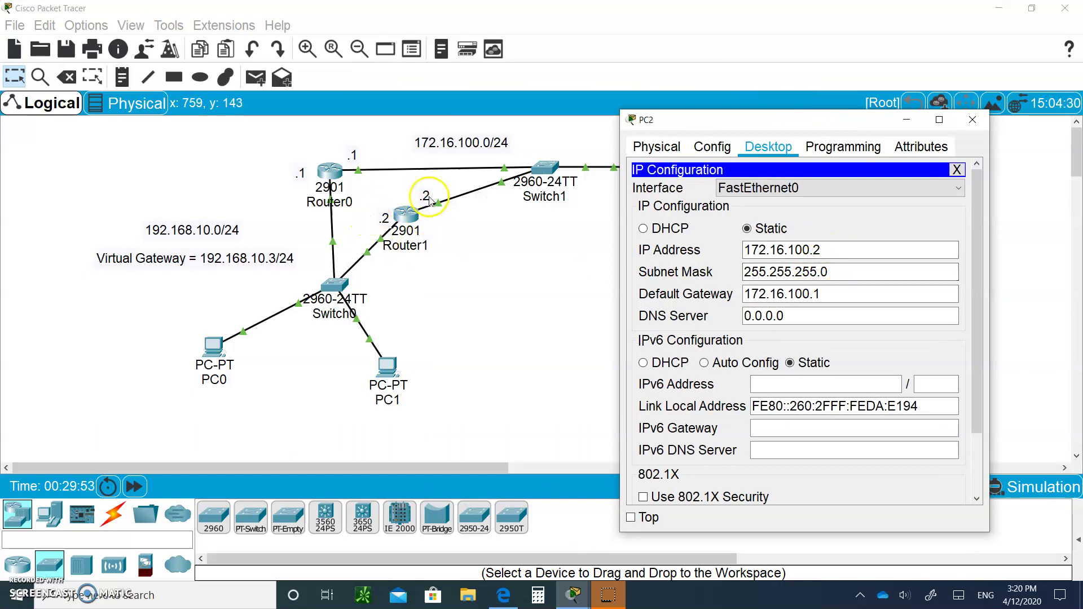
{"action": "left_click", "coordinate": [831, 249]}
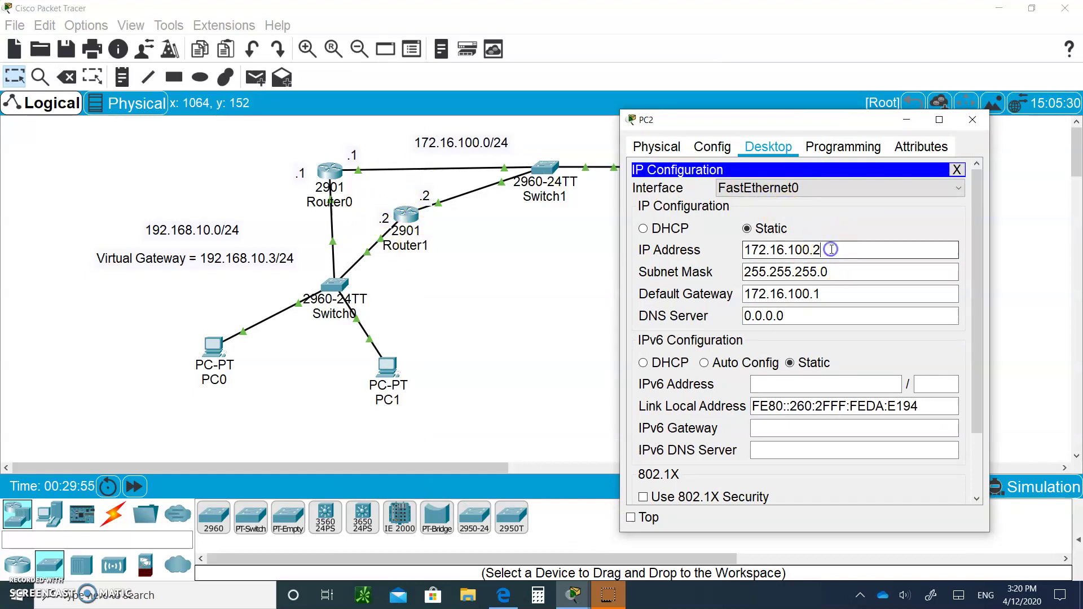
{"action": "key", "text": "BackSpace"}
{"action": "type", "text": "3"}
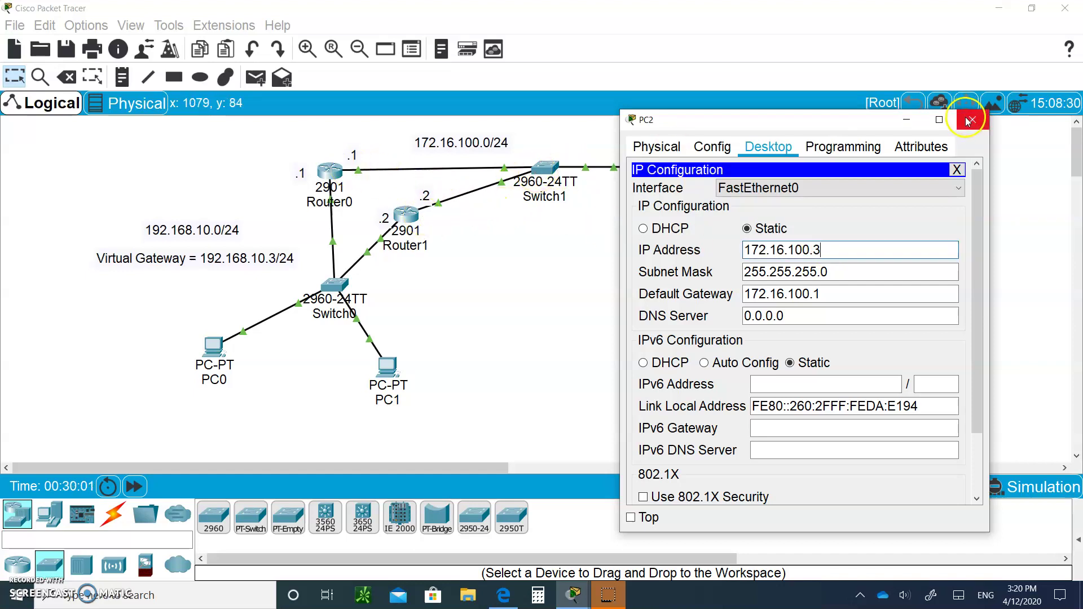
{"action": "left_click", "coordinate": [974, 120]}
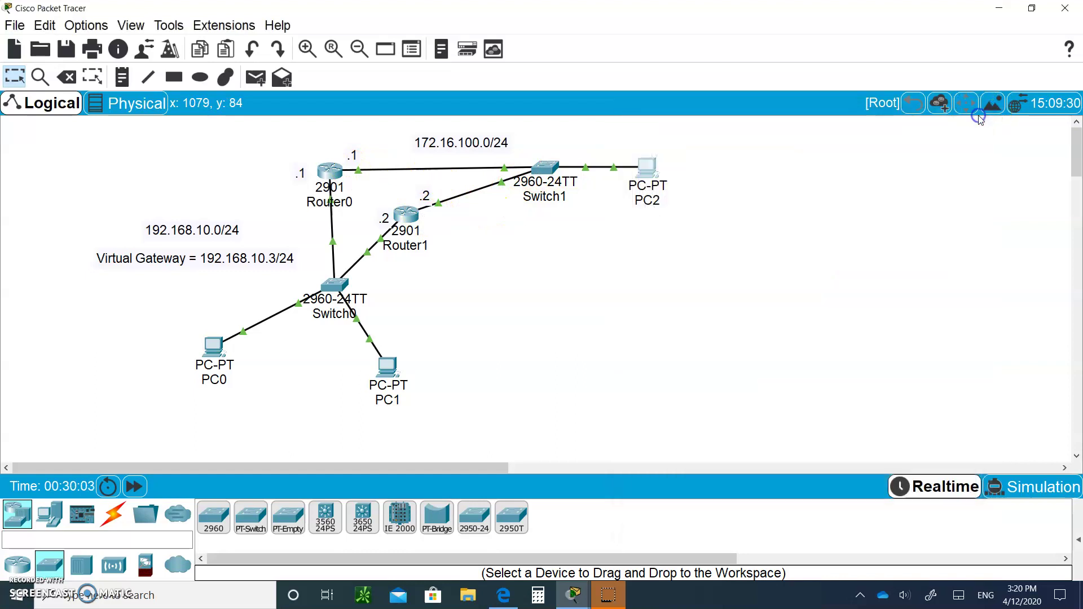
- From PC0, ping 172.16.100.3 (3 of 4 replies) and tracert it via 192.168.10.1
{"action": "left_click", "coordinate": [211, 347]}
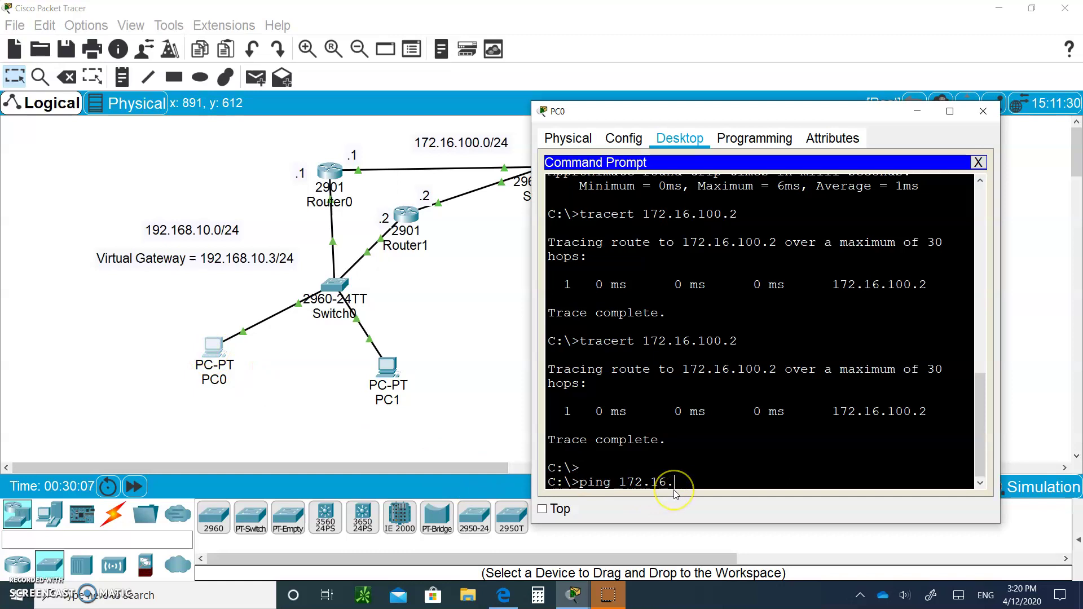
{"action": "type", "text": "100"}
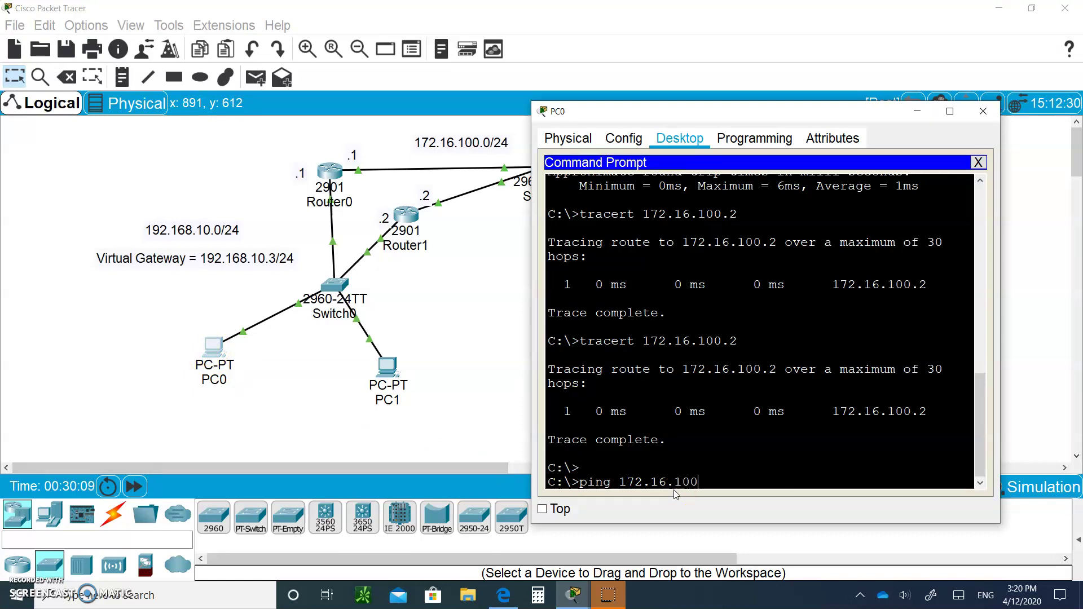
{"action": "type", "text": ".3"}
{"action": "key", "text": "Return"}
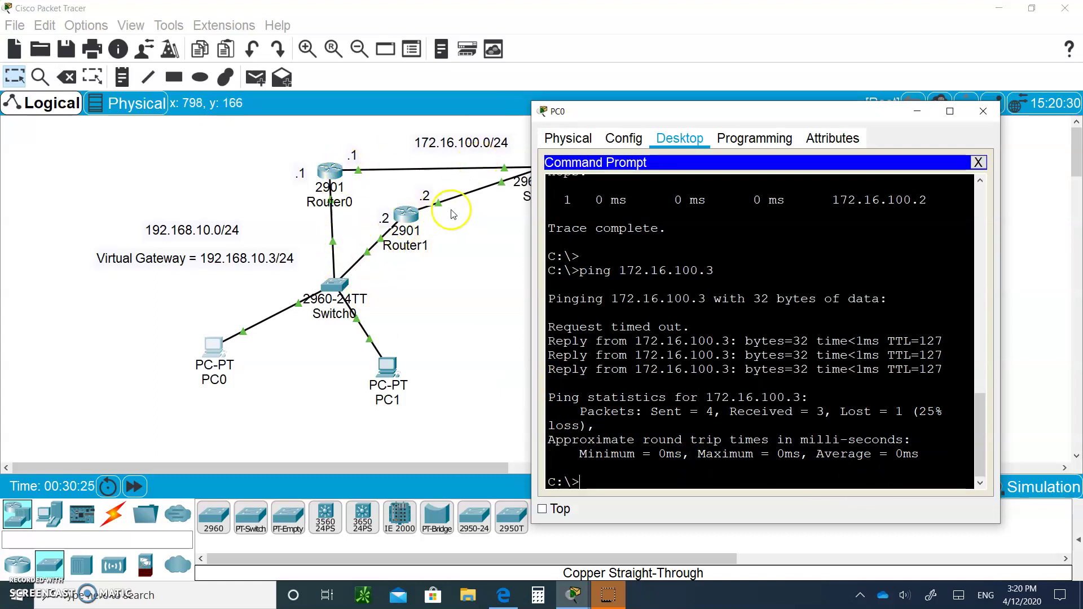
{"action": "type", "text": "tr"}
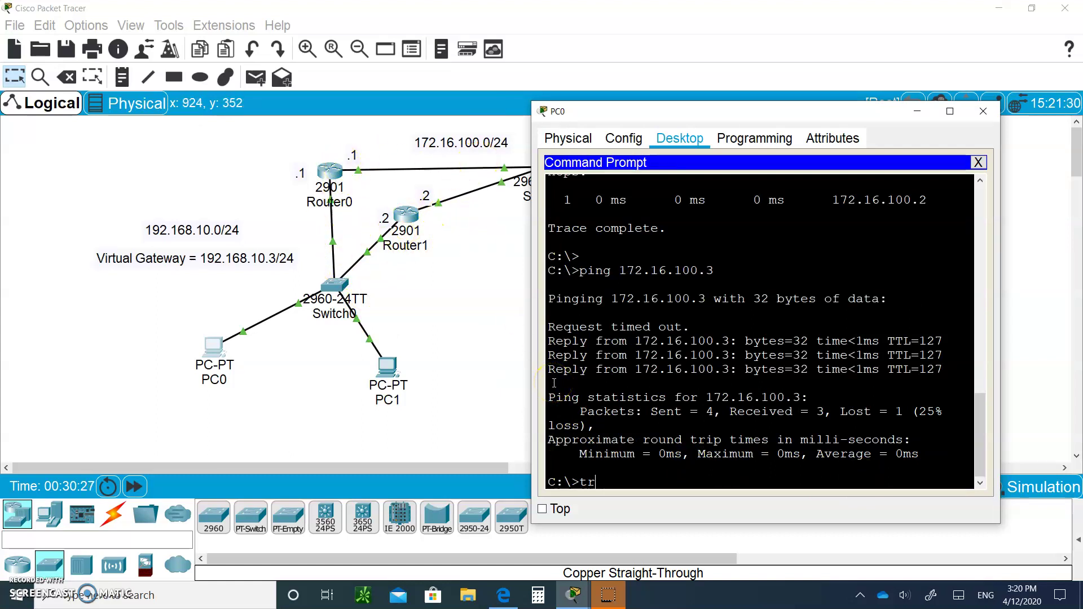
{"action": "type", "text": "acert"}
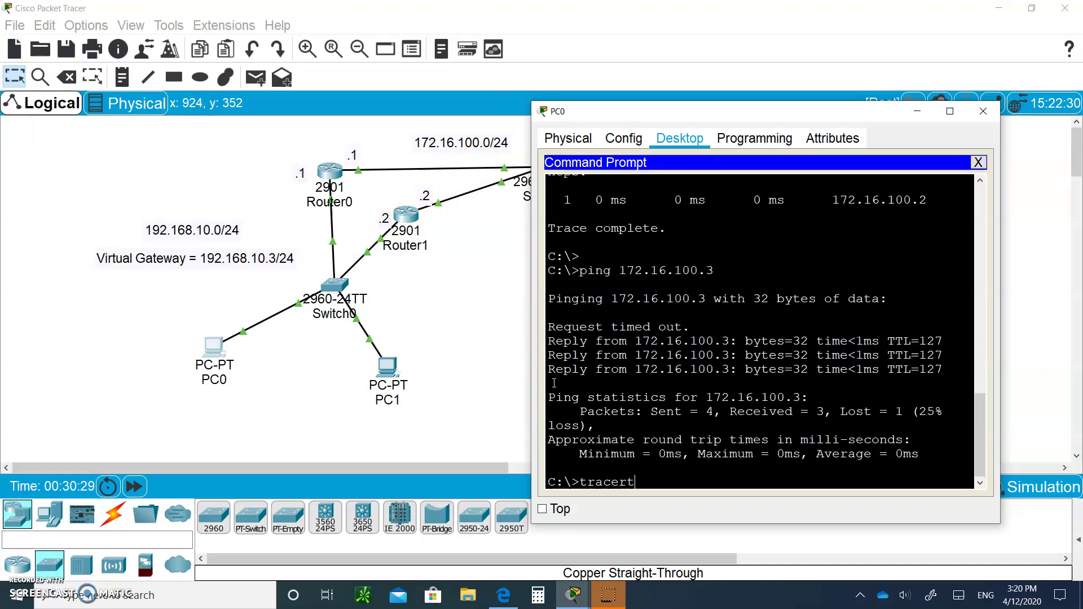
{"action": "type", "text": " 172"}
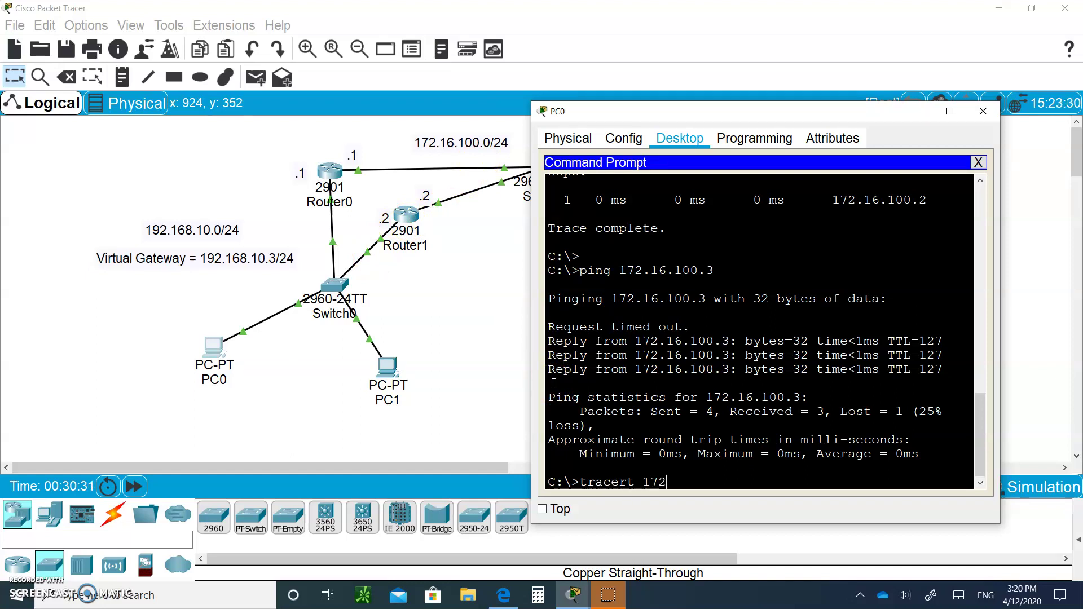
{"action": "type", "text": ".16.100.3"}
{"action": "key", "text": "Return"}
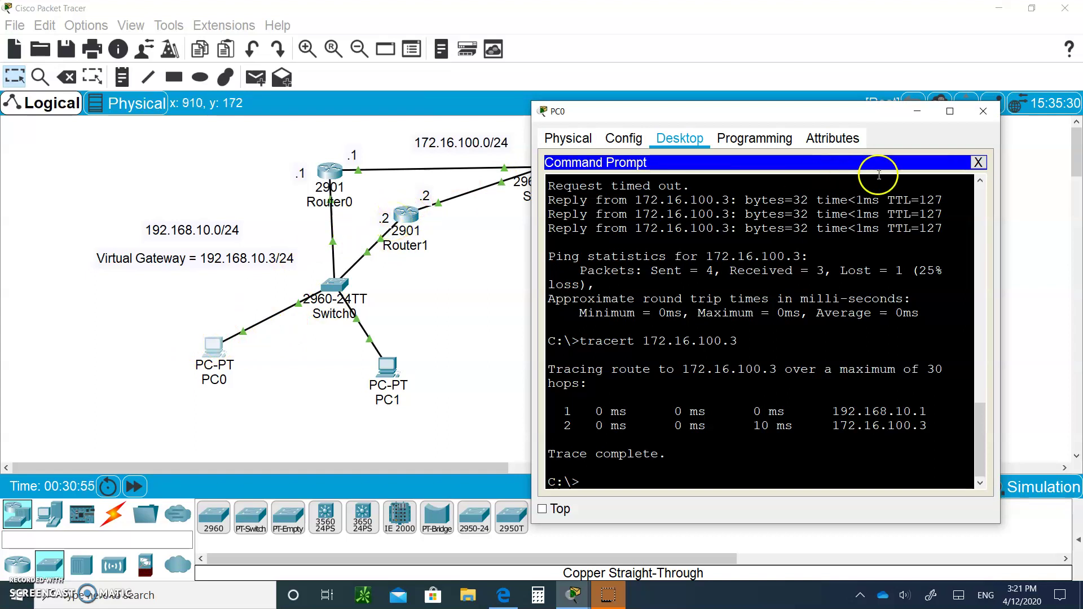
- Delete the Router0–Switch0 cable and open Router1's CLI to watch HSRP become Active
{"action": "left_click", "coordinate": [919, 115]}
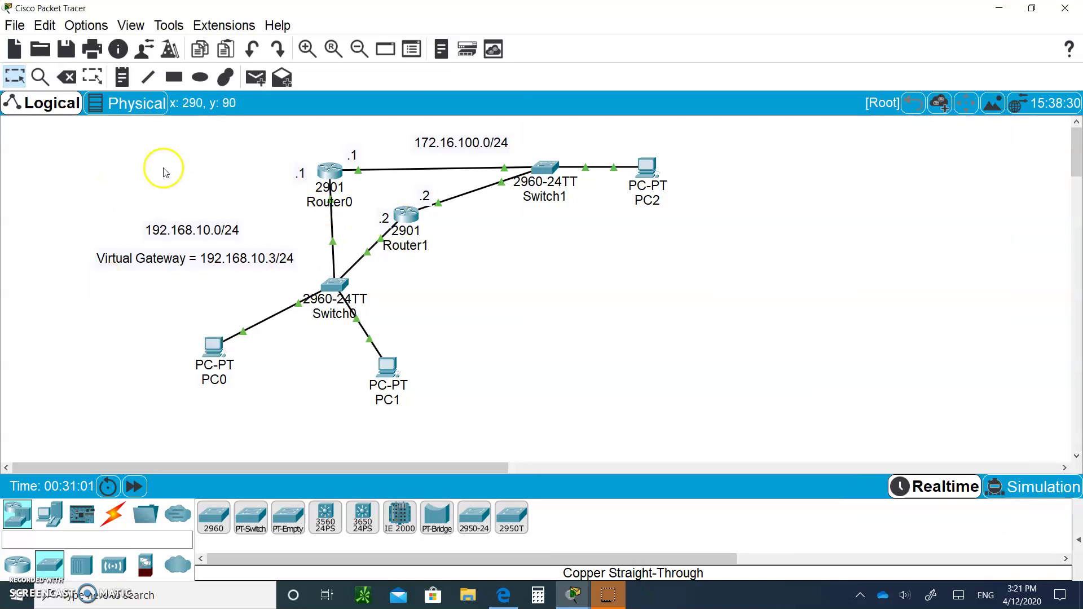
{"action": "left_click", "coordinate": [66, 77]}
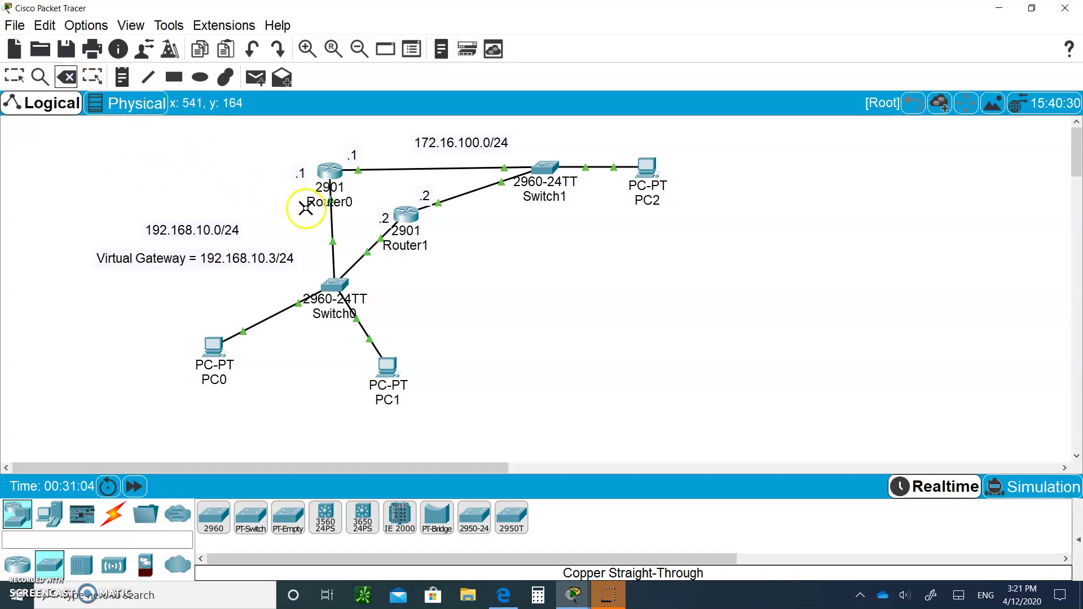
{"action": "left_click", "coordinate": [331, 212]}
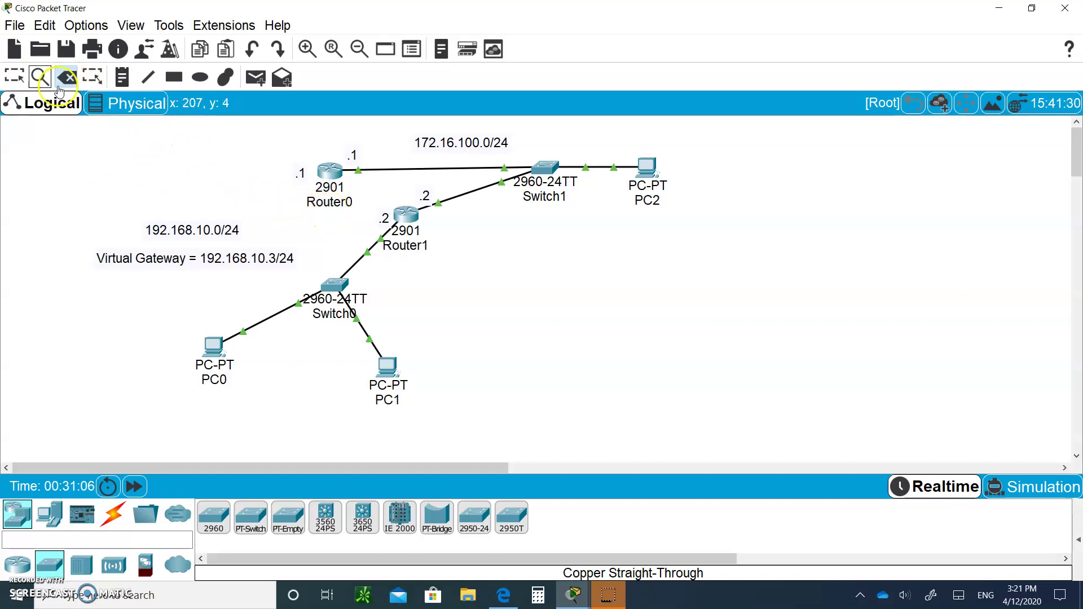
{"action": "left_click", "coordinate": [14, 74]}
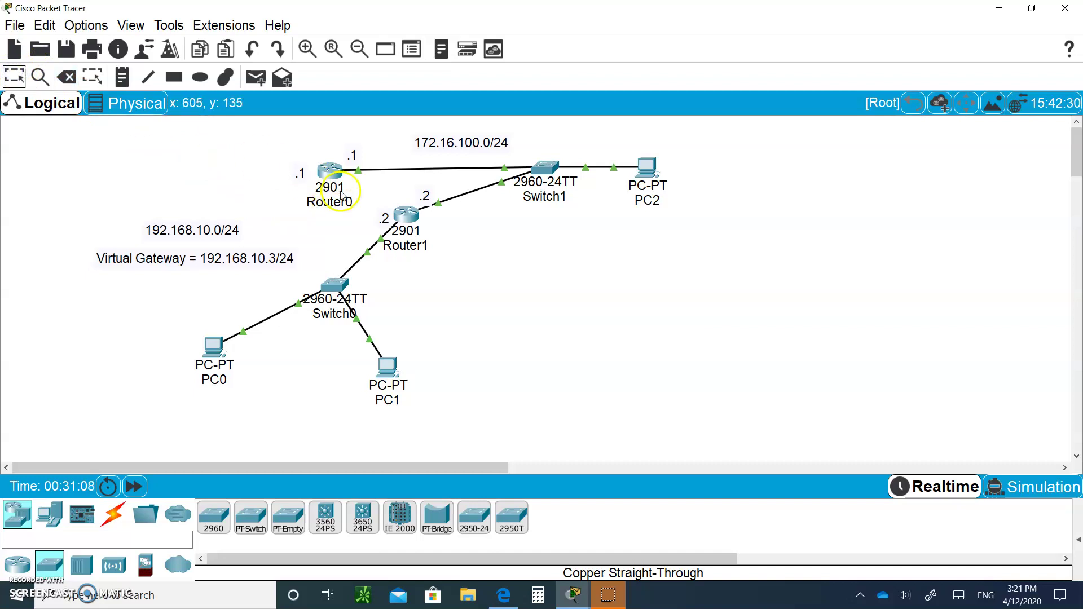
{"action": "left_click", "coordinate": [402, 215]}
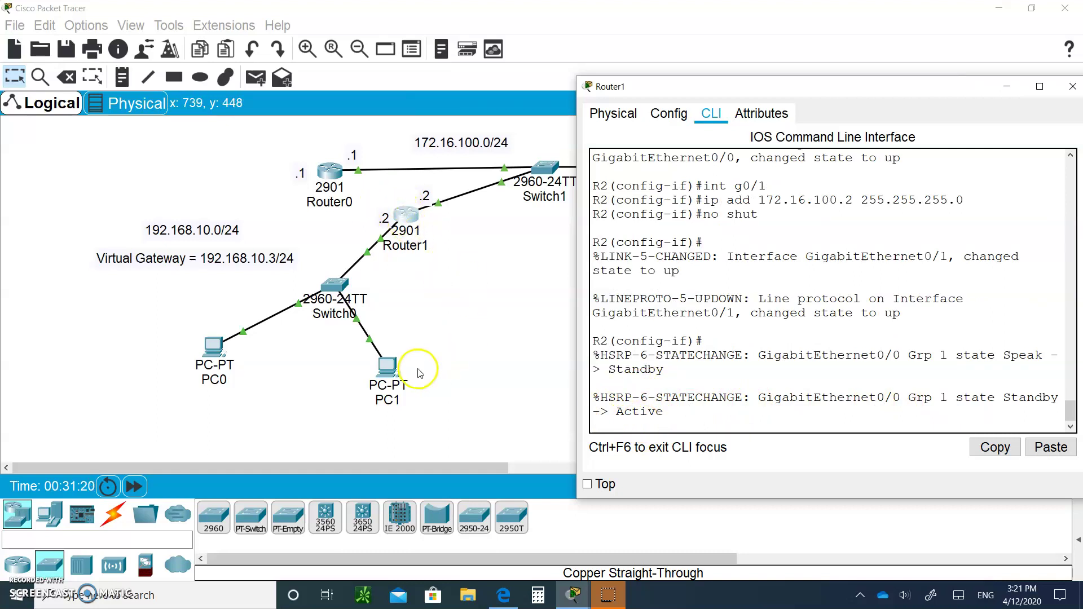
- Rerun PC0's ping to 172.16.100.3 and see the requests time out
{"action": "left_click", "coordinate": [212, 346]}
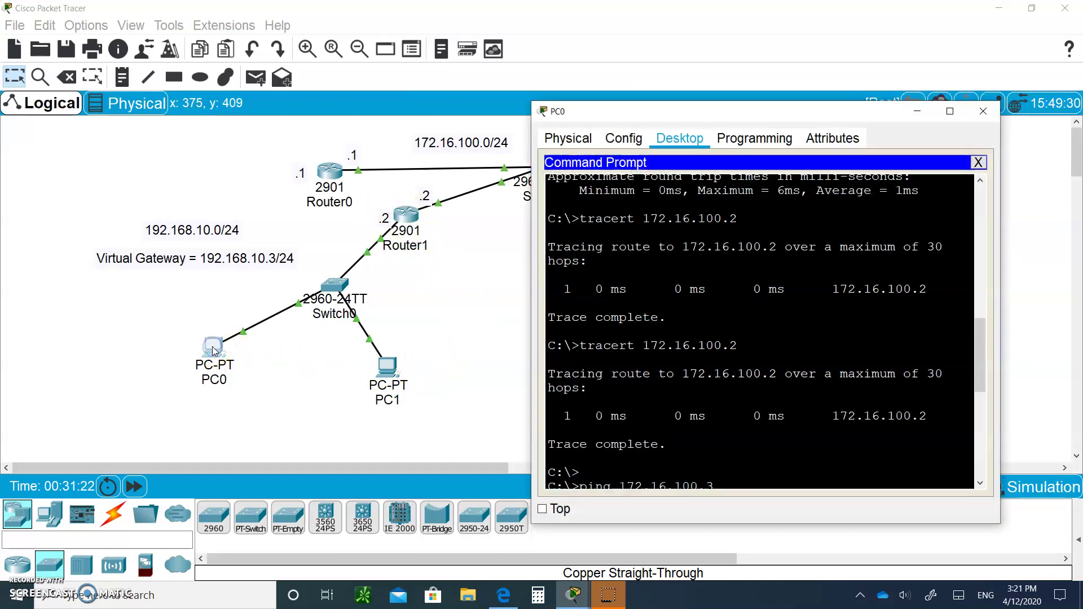
{"action": "left_click_drag", "start_coordinate": [987, 339], "coordinate": [987, 443]}
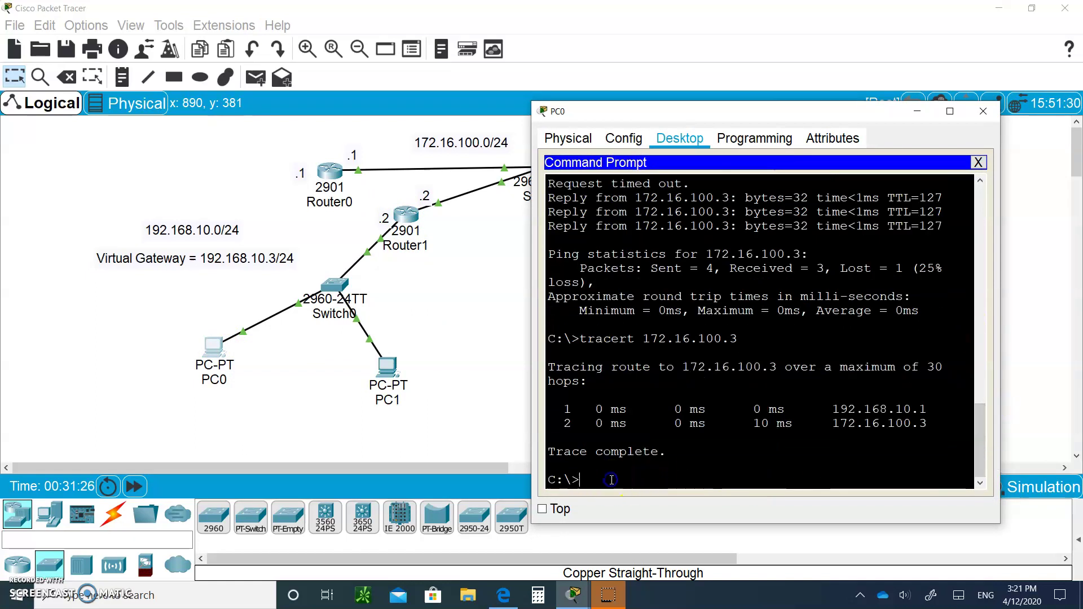
{"action": "key", "text": "Up"}
{"action": "key", "text": "Up"}
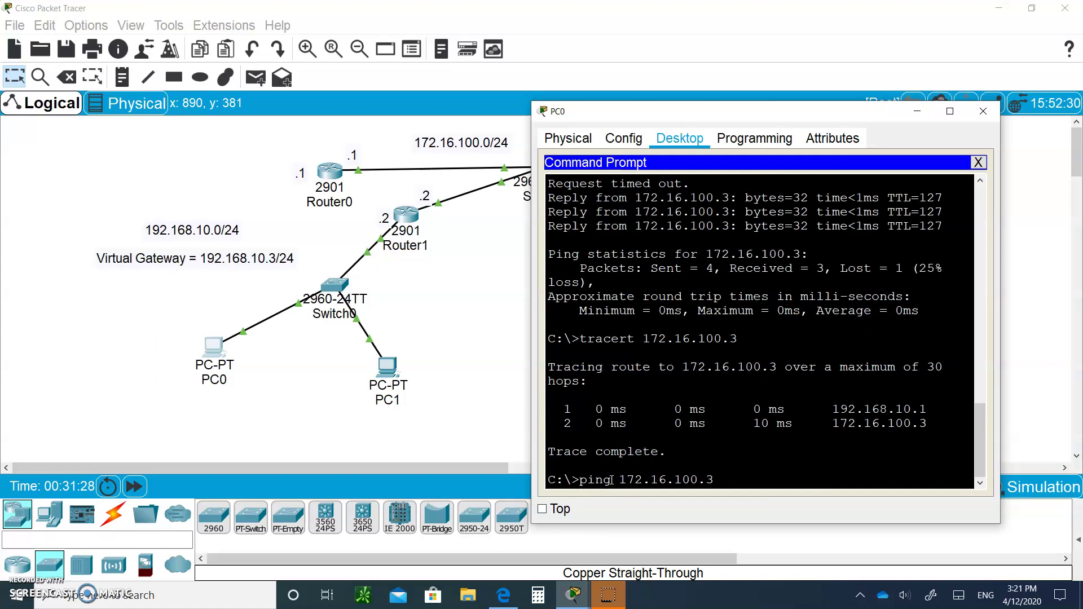
{"action": "key", "text": "Return"}
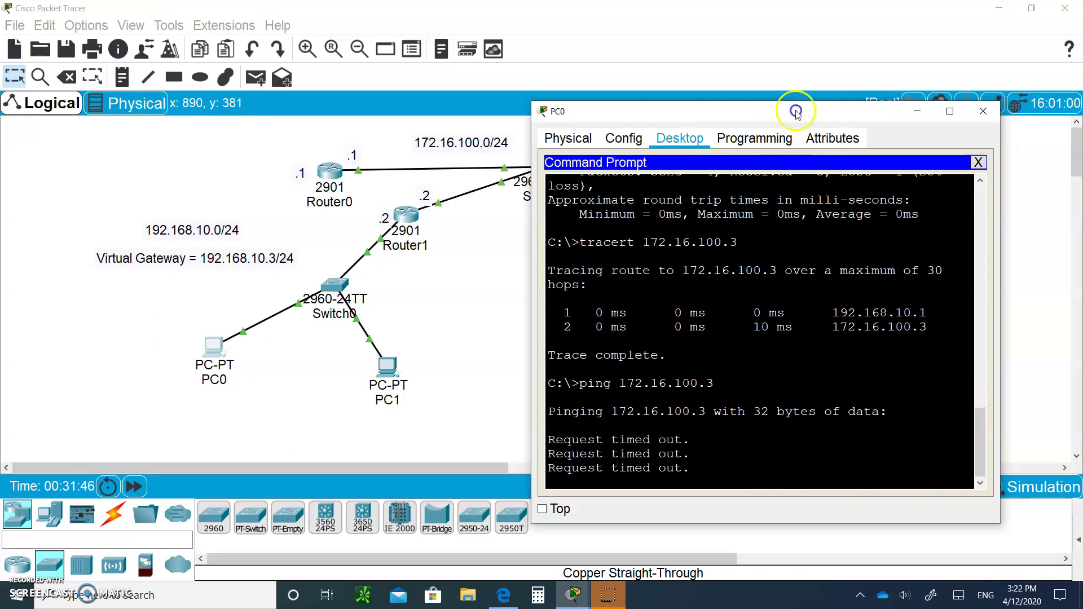
{"action": "left_click_drag", "start_coordinate": [797, 109], "coordinate": [923, 150]}
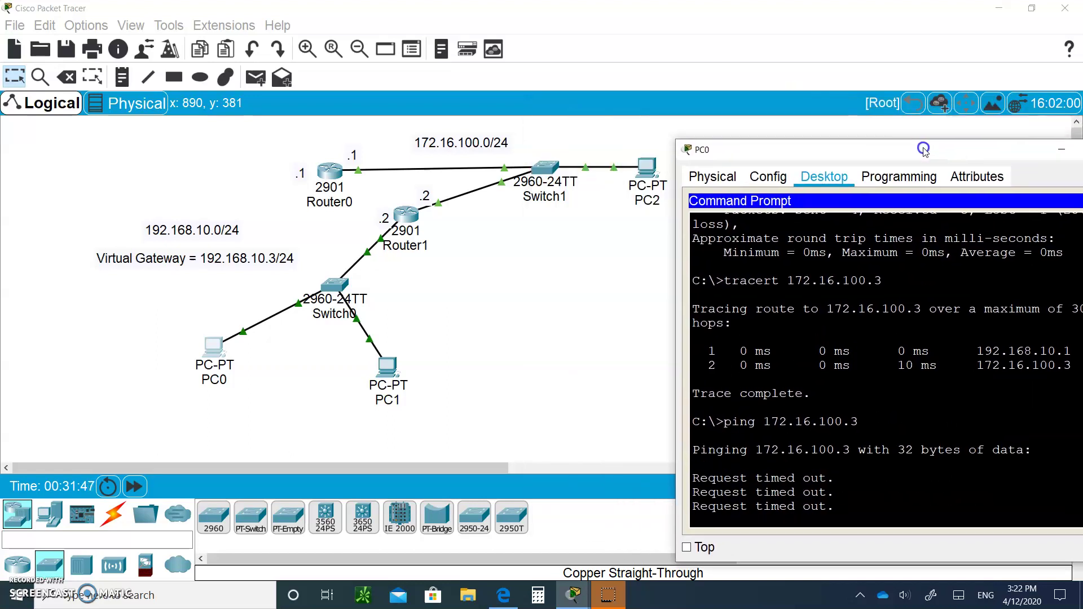
- Set PC2's default gateway to 172.16.100.2 in IP Configuration and close its window
{"action": "left_click", "coordinate": [647, 165]}
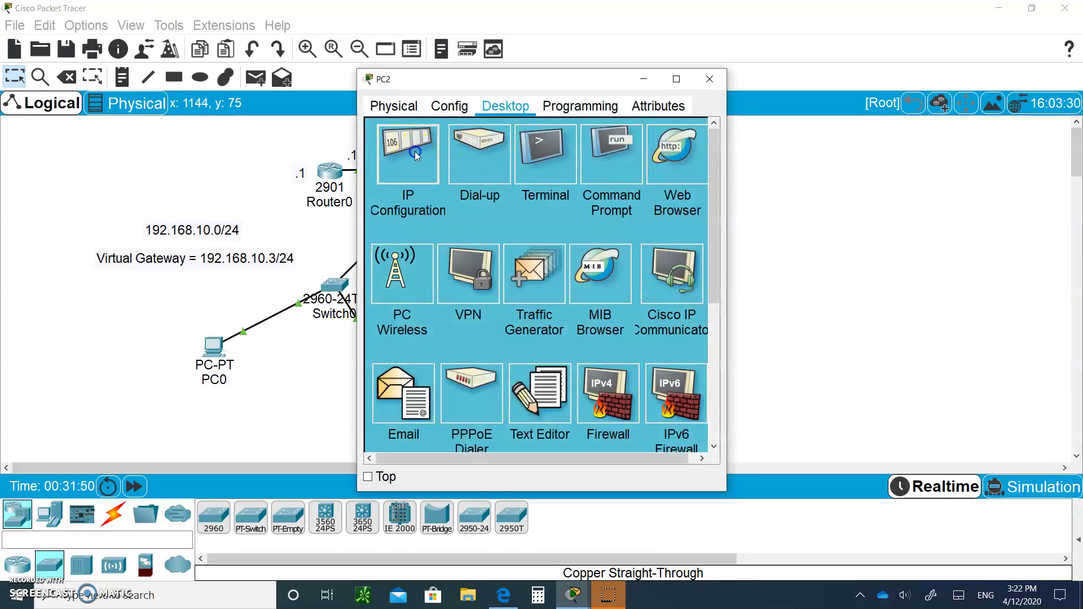
{"action": "left_click", "coordinate": [415, 151]}
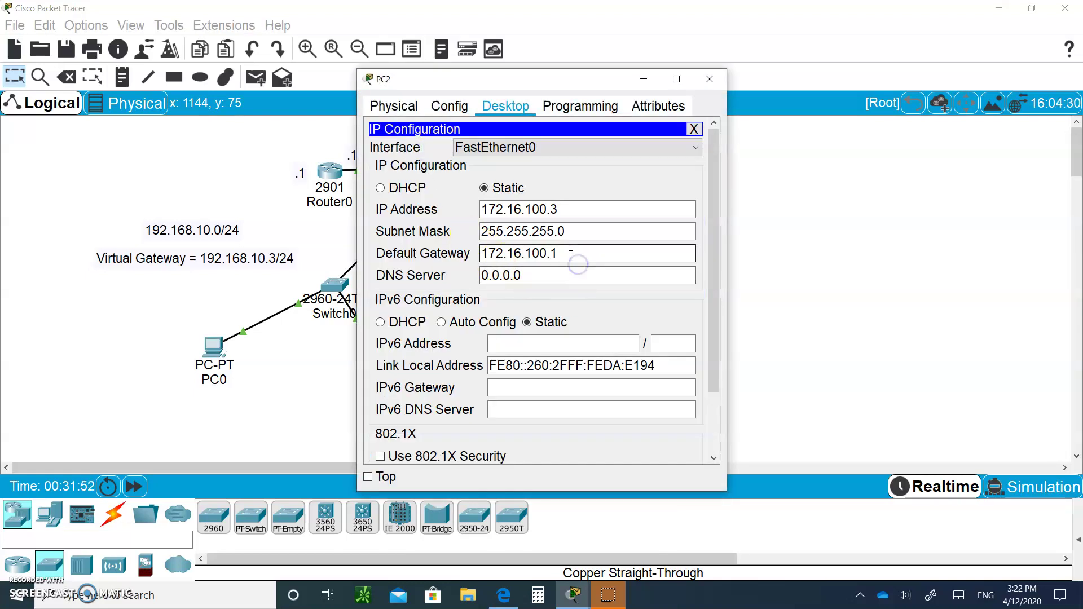
{"action": "key", "text": "BackSpace"}
{"action": "left_click_drag", "start_coordinate": [541, 77], "coordinate": [761, 134]}
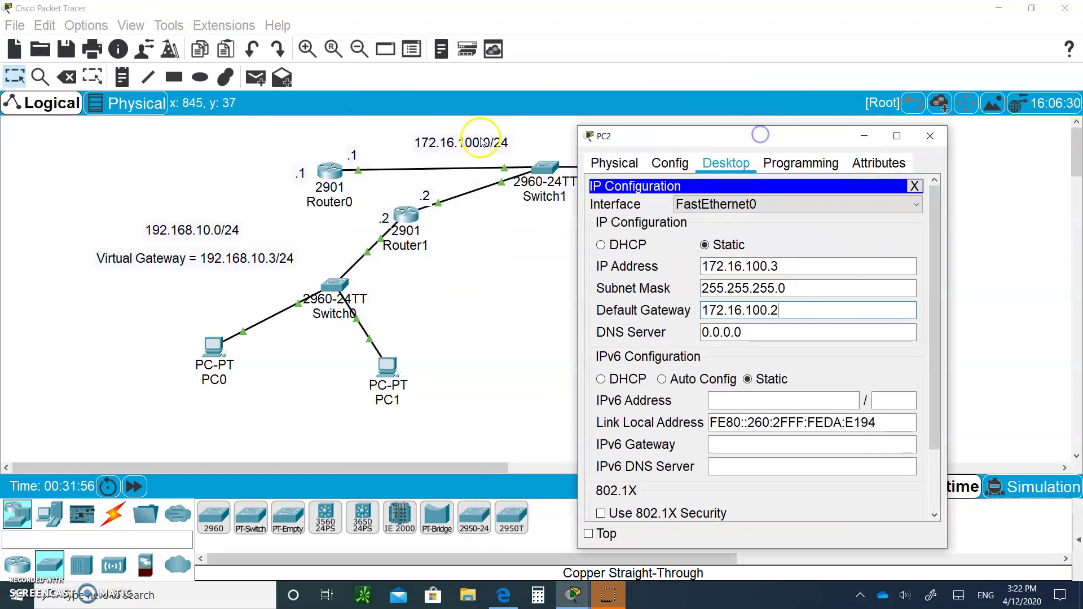
{"action": "left_click", "coordinate": [915, 186]}
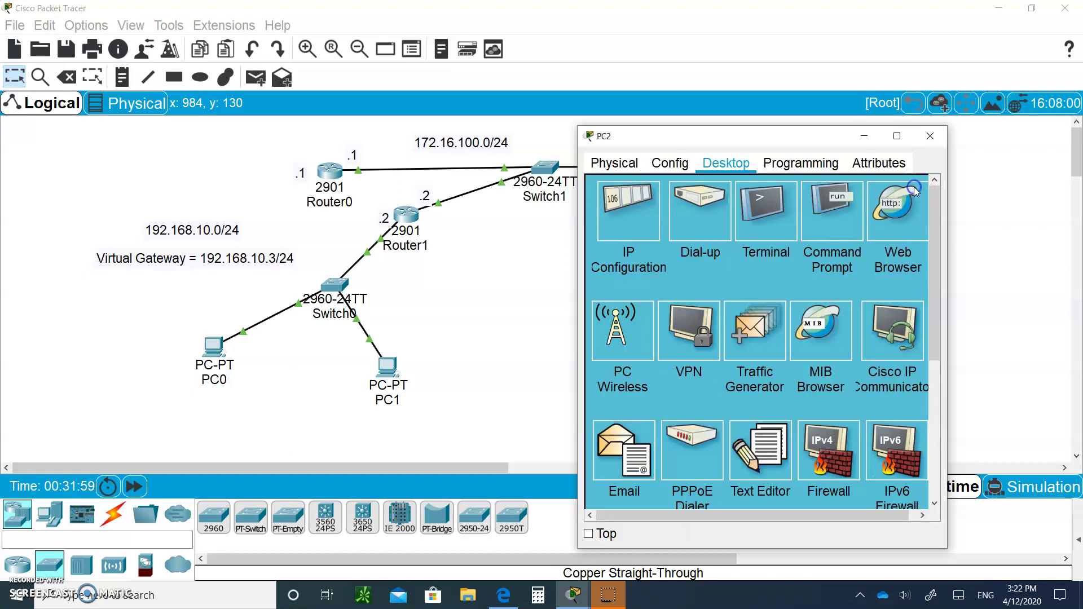
{"action": "left_click", "coordinate": [931, 136]}
- Rerun ping and tracert to 172.16.100.3 from PC0, now succeeding via 192.168.10.2
{"action": "left_click", "coordinate": [211, 346]}
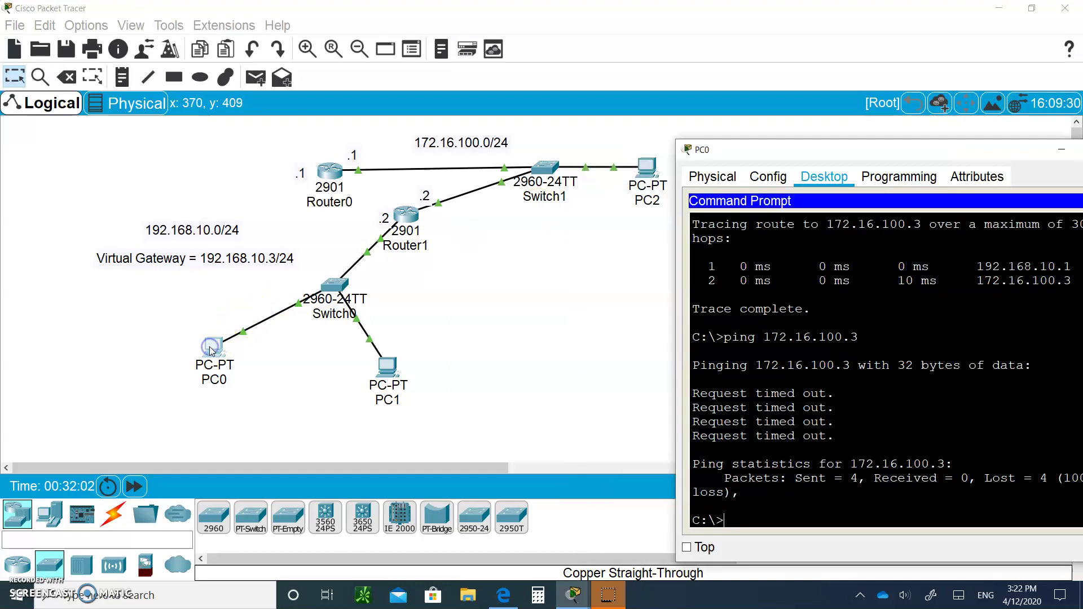
{"action": "key", "text": "Up"}
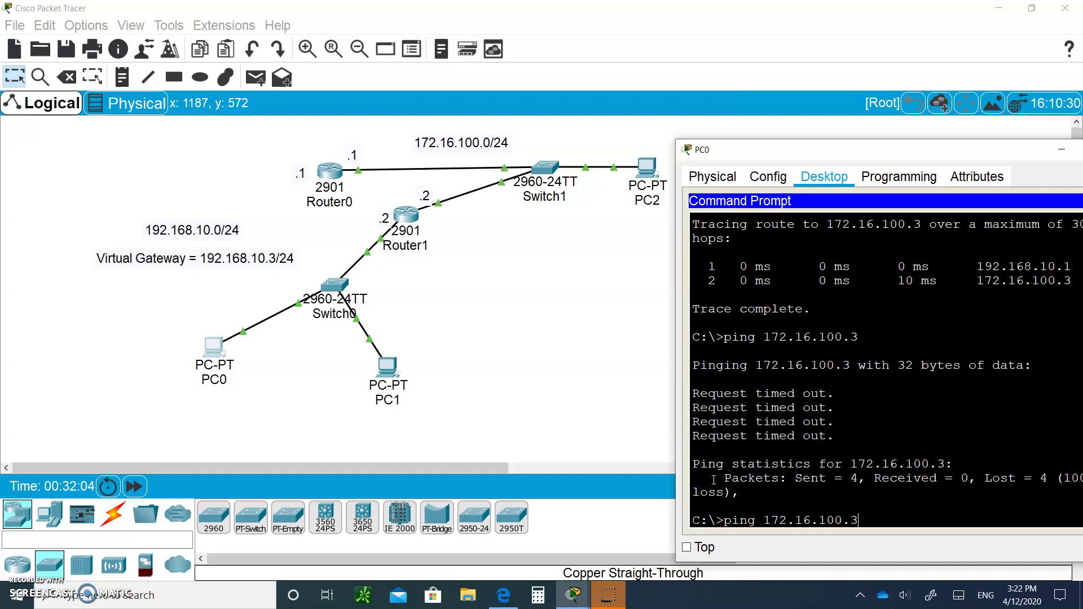
{"action": "key", "text": "Return"}
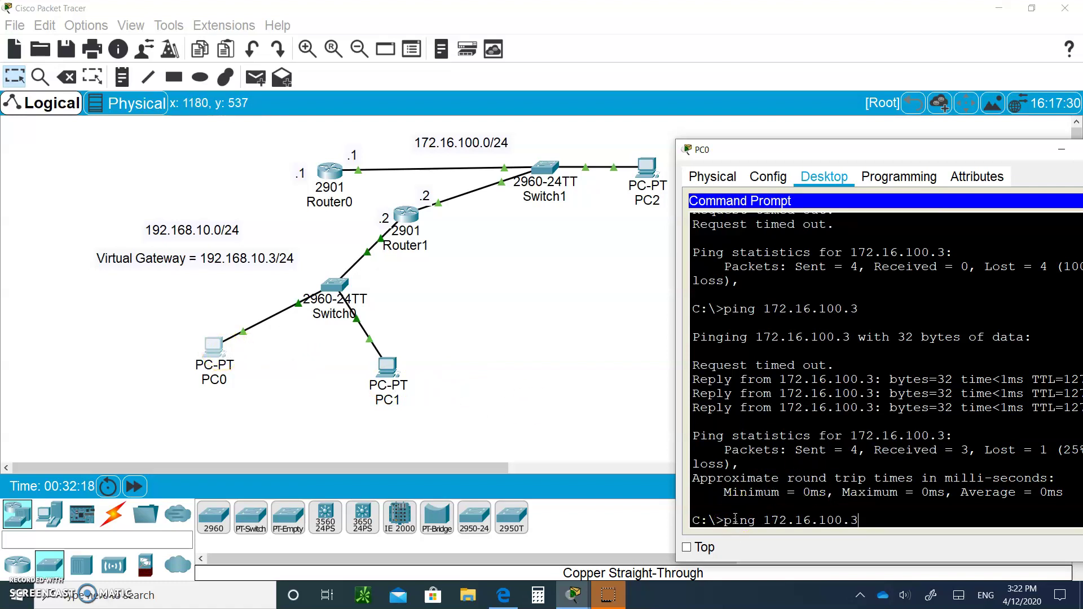
{"action": "key", "text": "Up"}
{"action": "key", "text": "Return"}
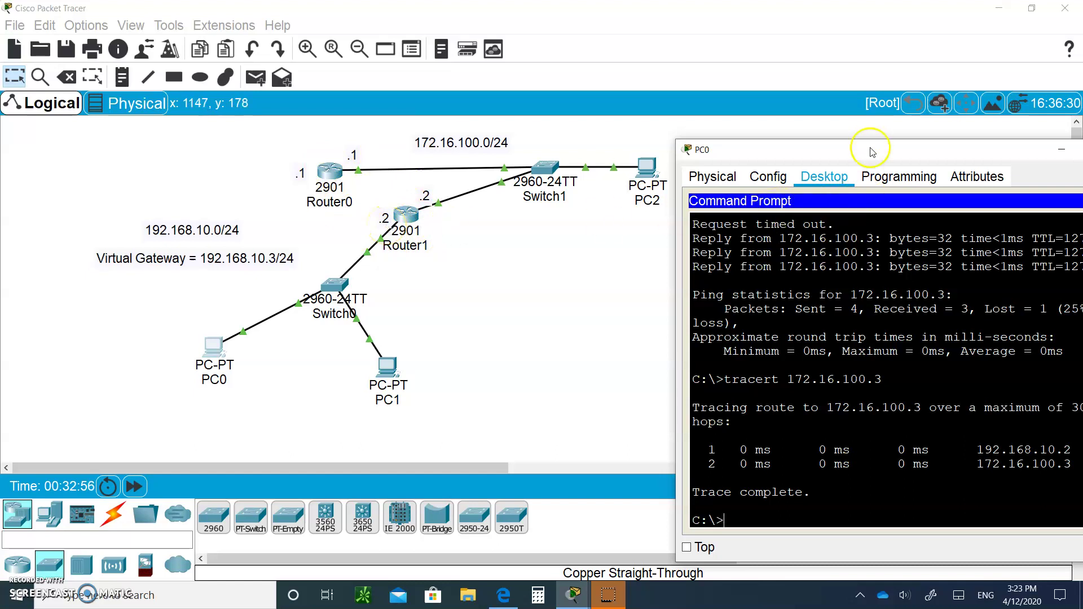
{"action": "left_click_drag", "start_coordinate": [866, 151], "coordinate": [705, 114]}
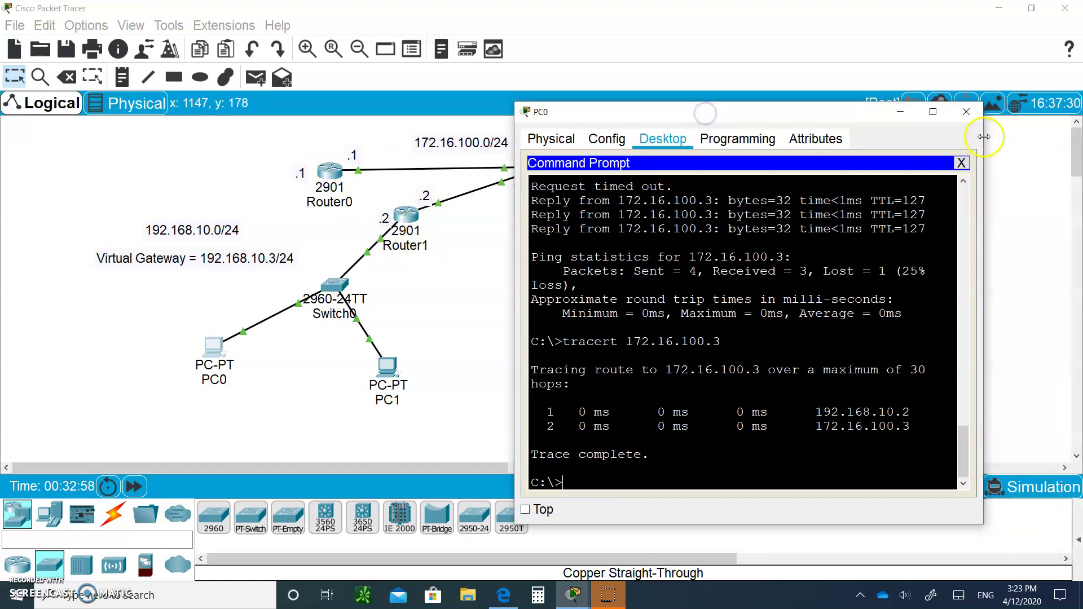
- Close the PC0 window with its title-bar X
{"action": "left_click", "coordinate": [967, 113]}
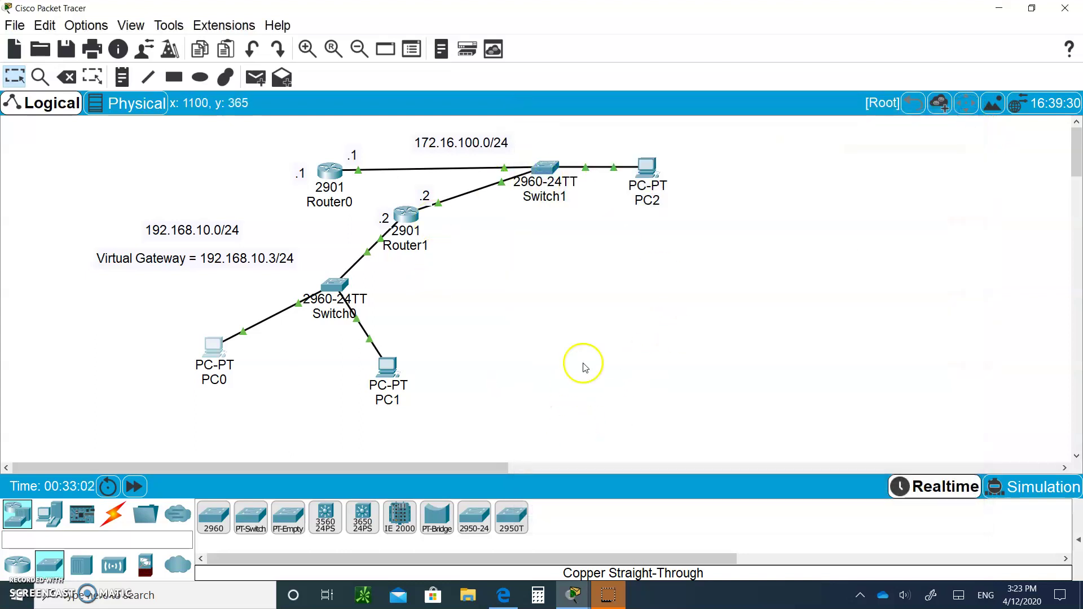